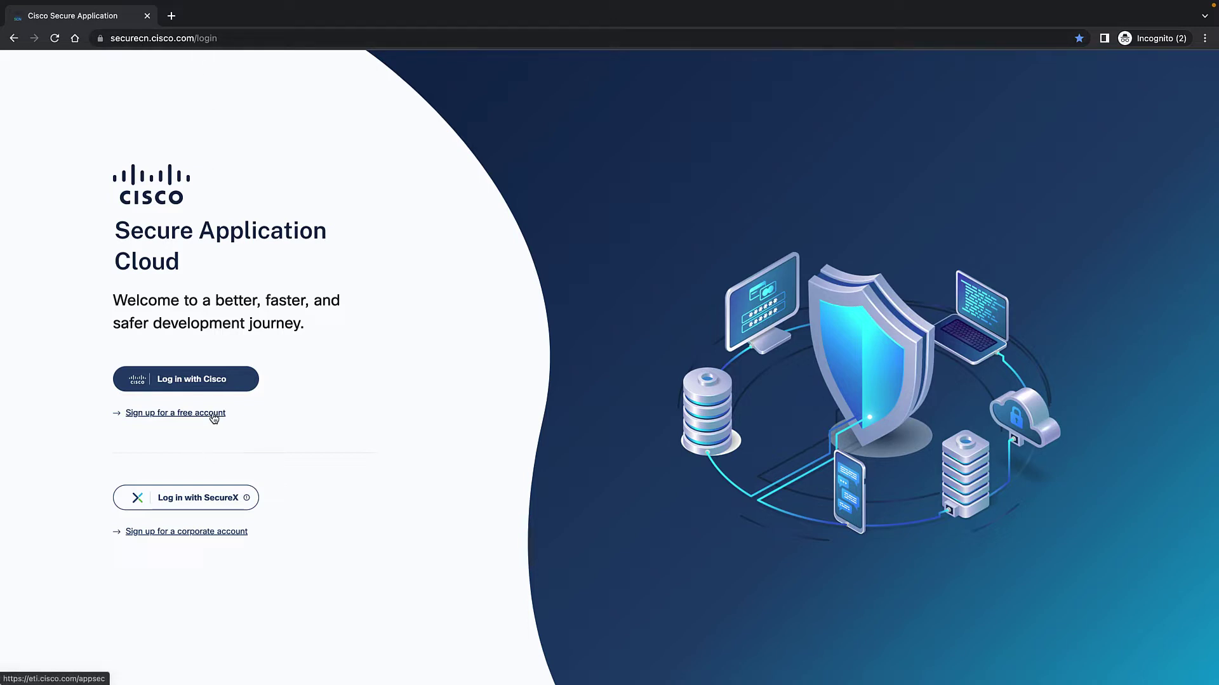
Step: Log in with Cisco to reach the all-clusters Dashboard overview
mouse_move(241, 506)
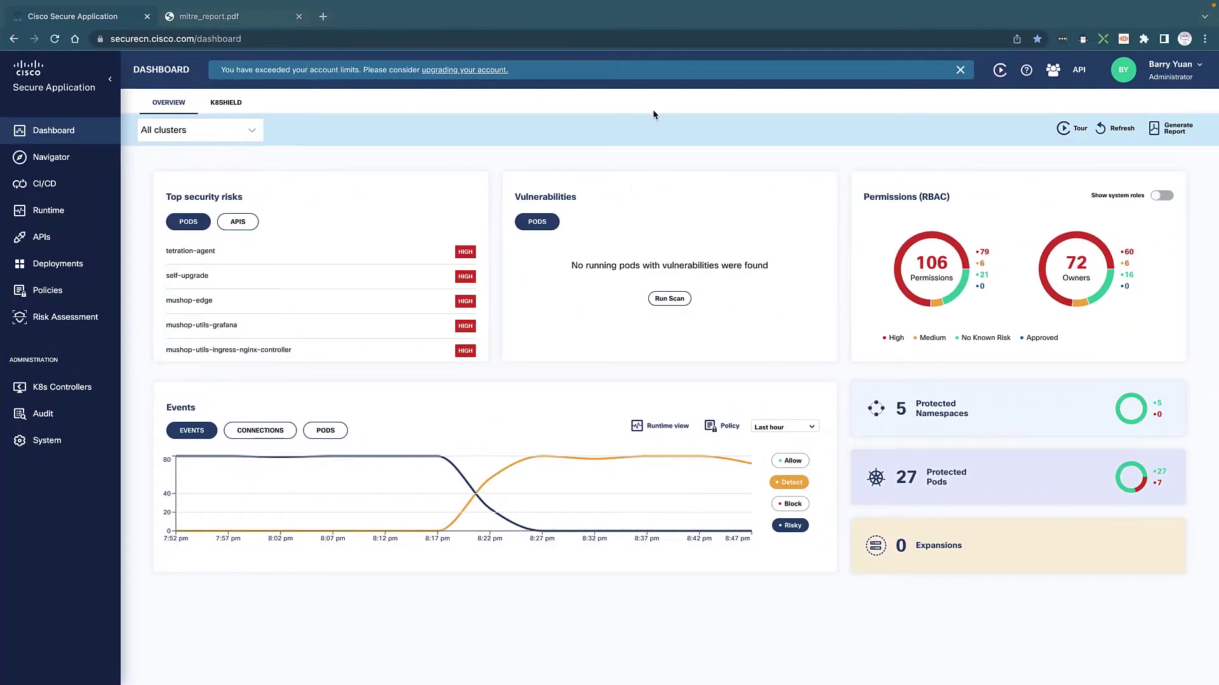
Step: Check the free account's usage, then compare top security risks for APIs and pods
left_click(1195, 66)
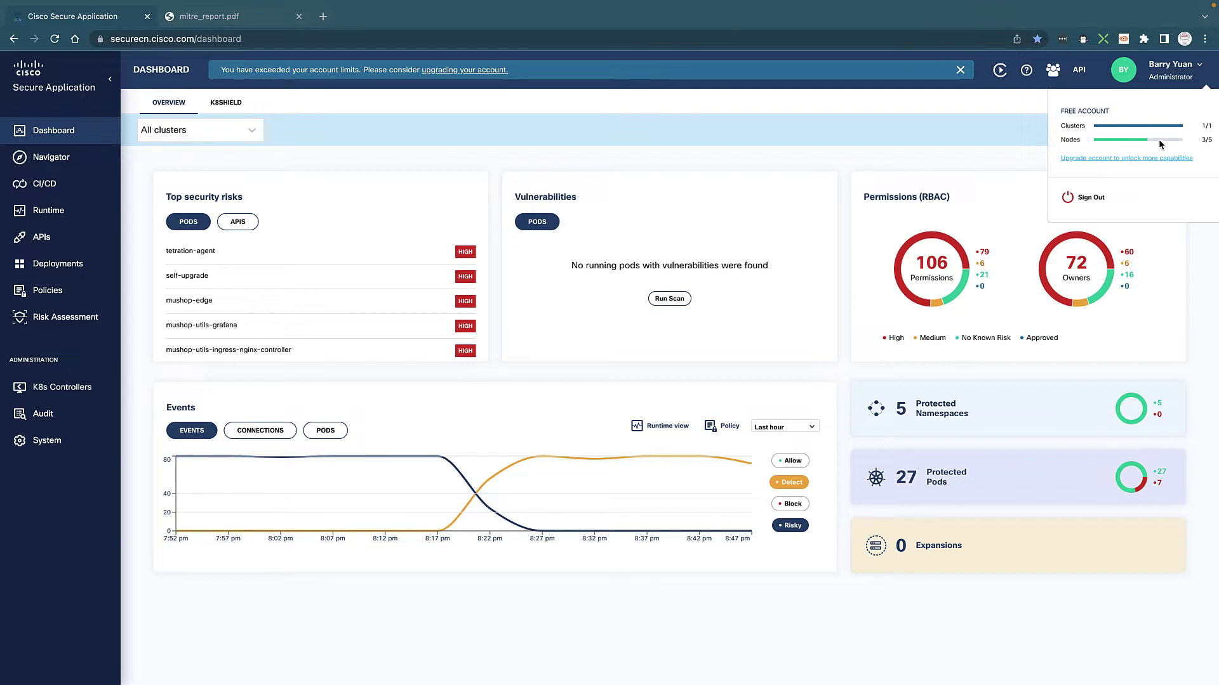
left_click(983, 109)
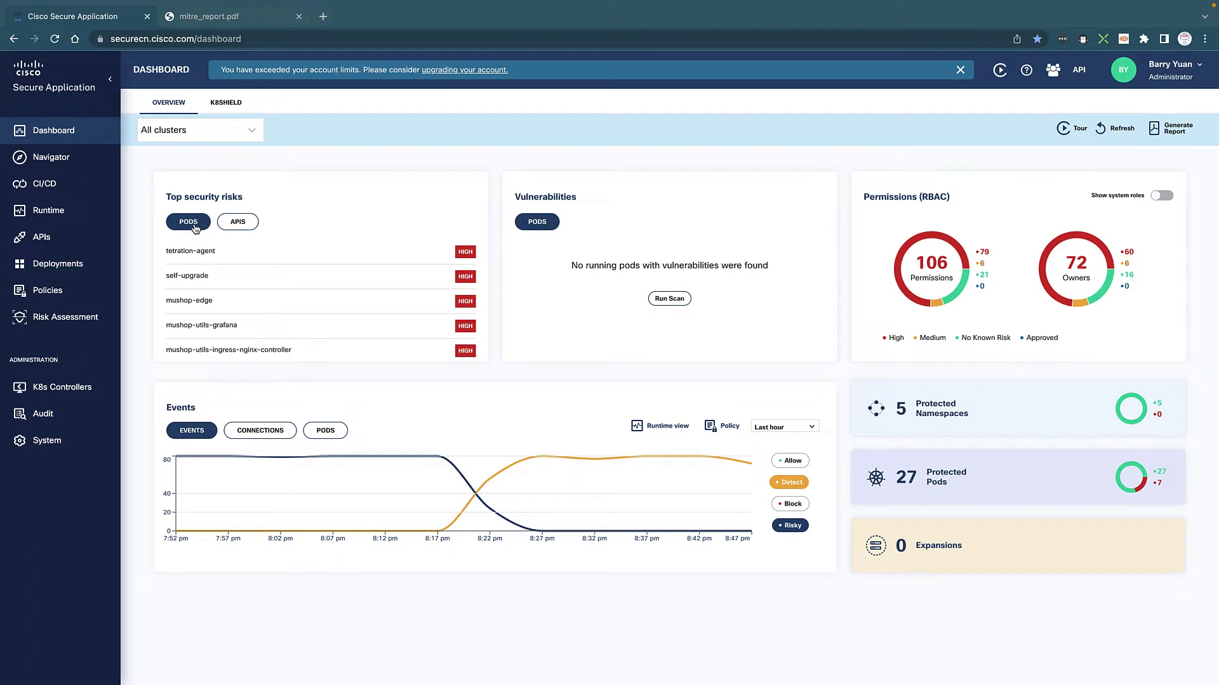
left_click(245, 226)
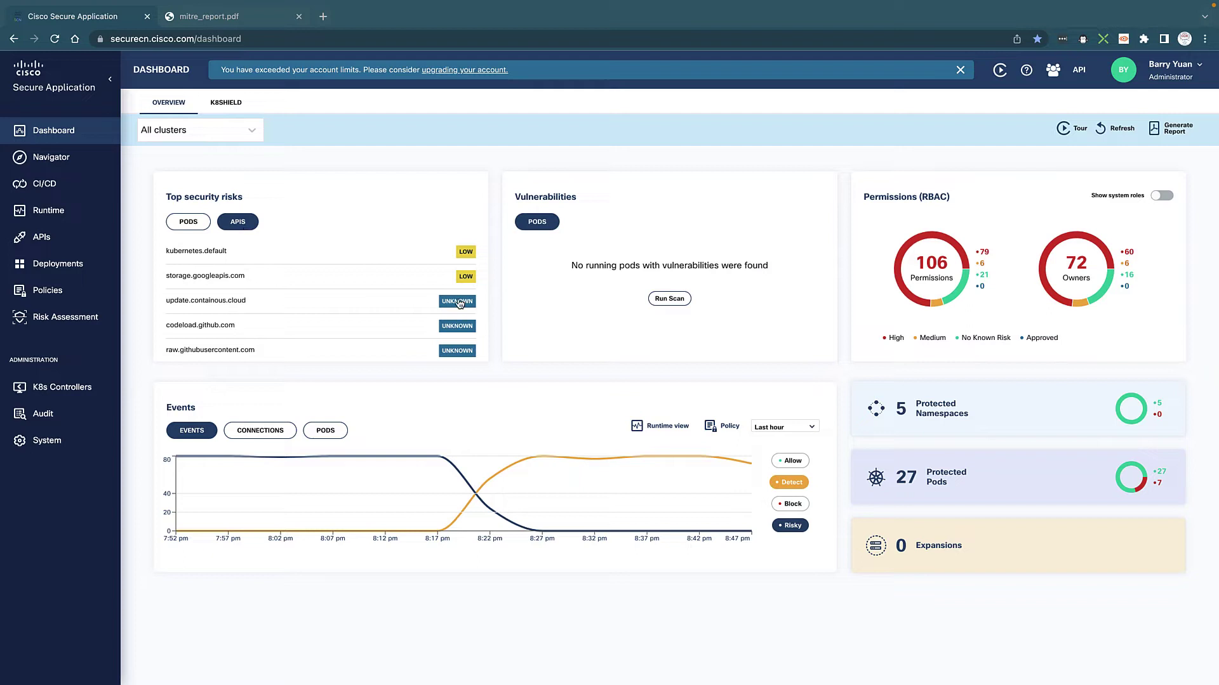
left_click(180, 227)
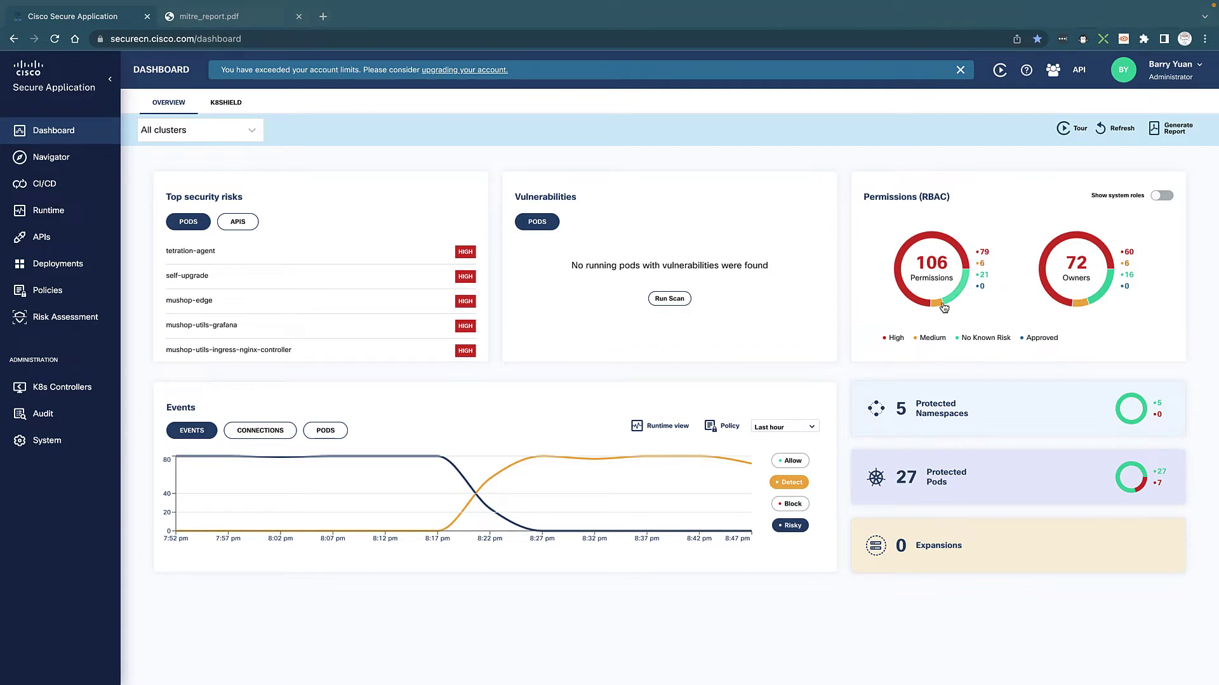
Step: Switch the Events chart to plot connections over the last hour
mouse_move(933, 255)
mouse_move(266, 481)
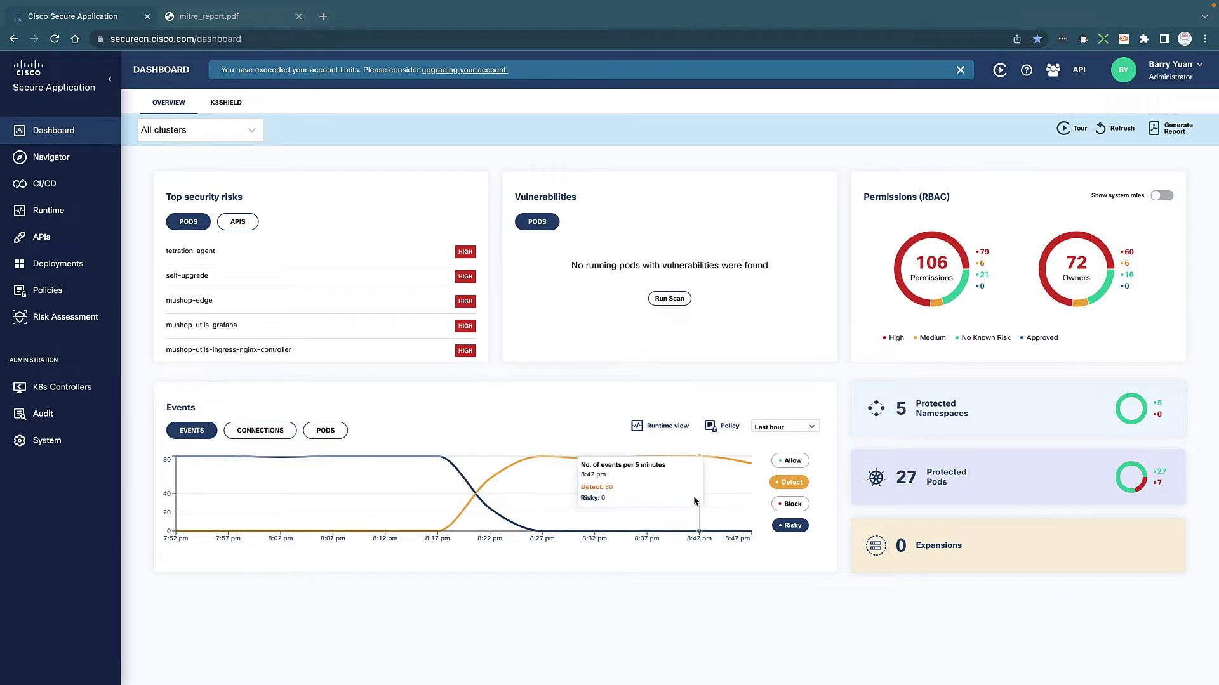
left_click(259, 433)
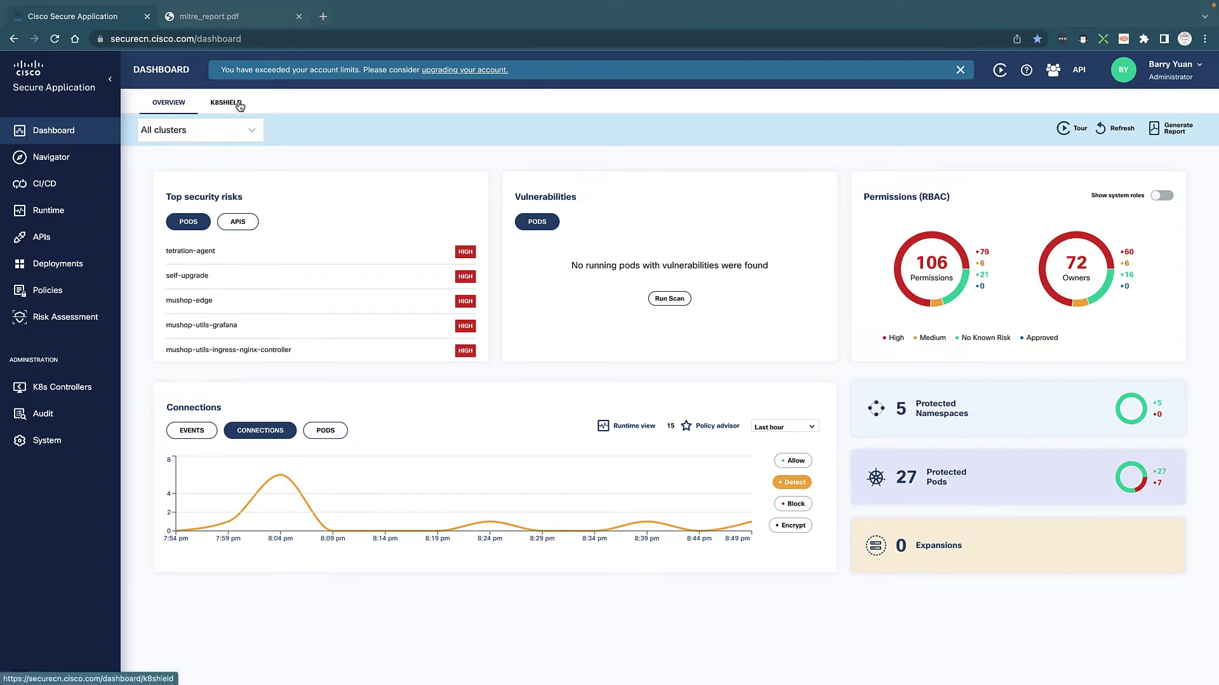
Step: Show the K8SHIELD MITRE attack-technique matrix for all clusters on the Dashboard
left_click(240, 106)
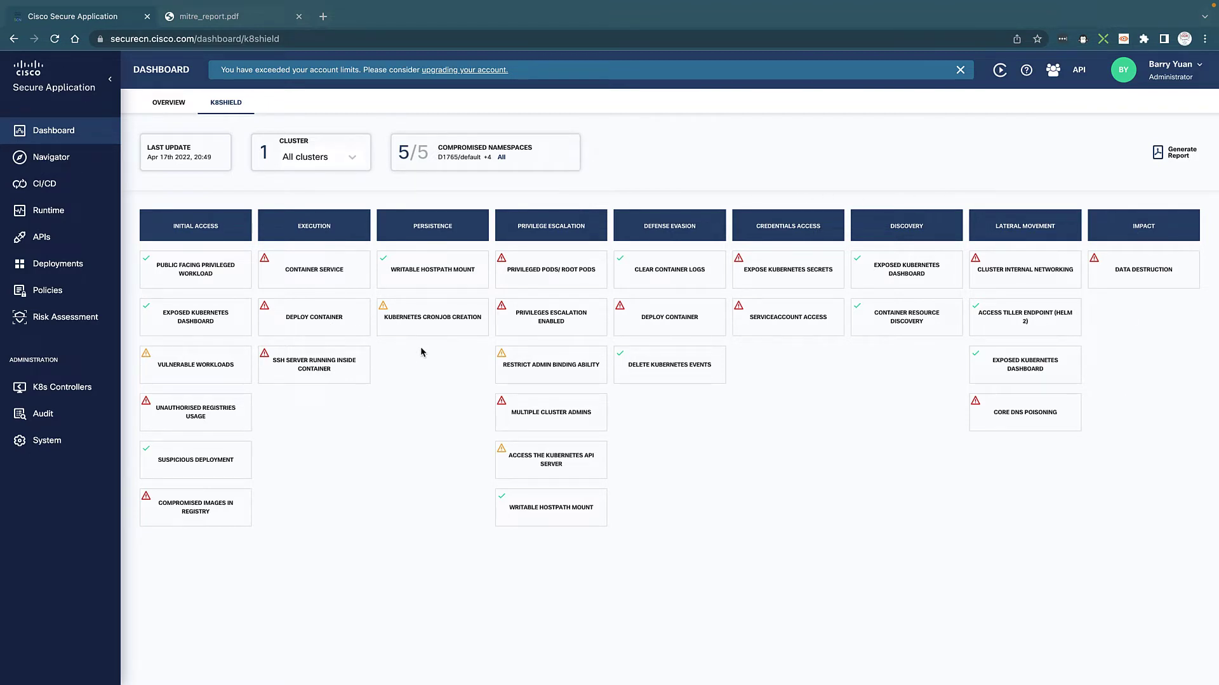
Step: Generate the K8 Shield report, review mitre_report.pdf pages 1–4, and return to the matrix
left_click(1175, 160)
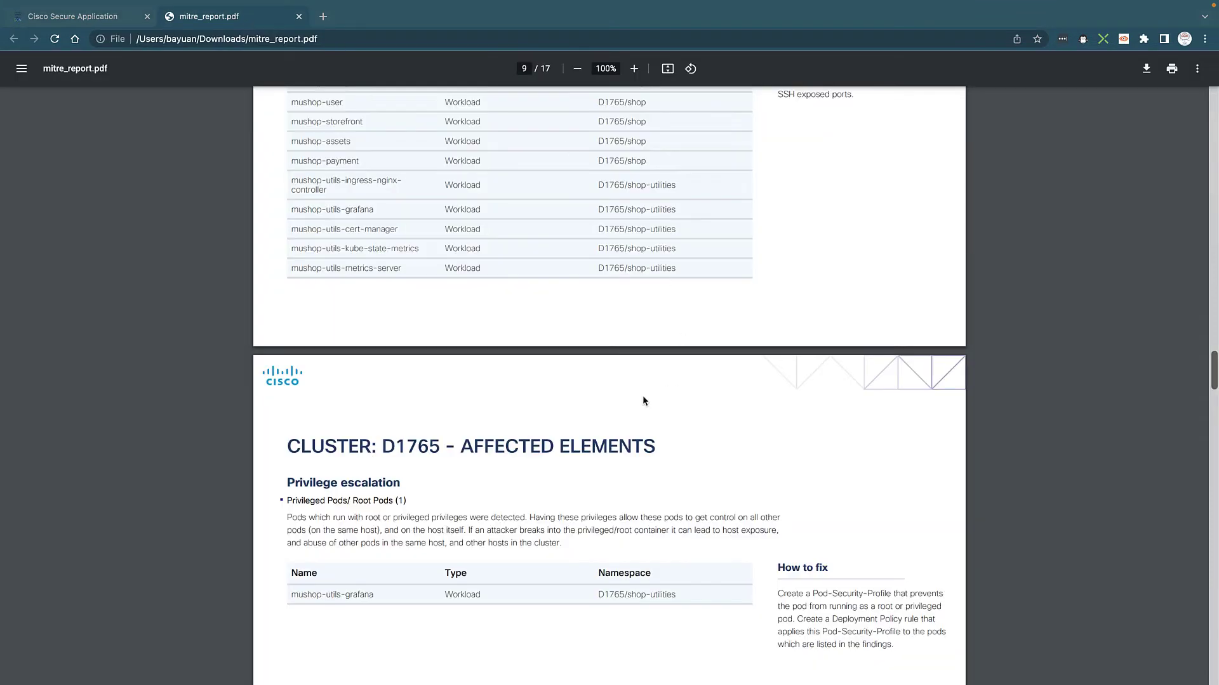
scroll(603, 393, "up", 20)
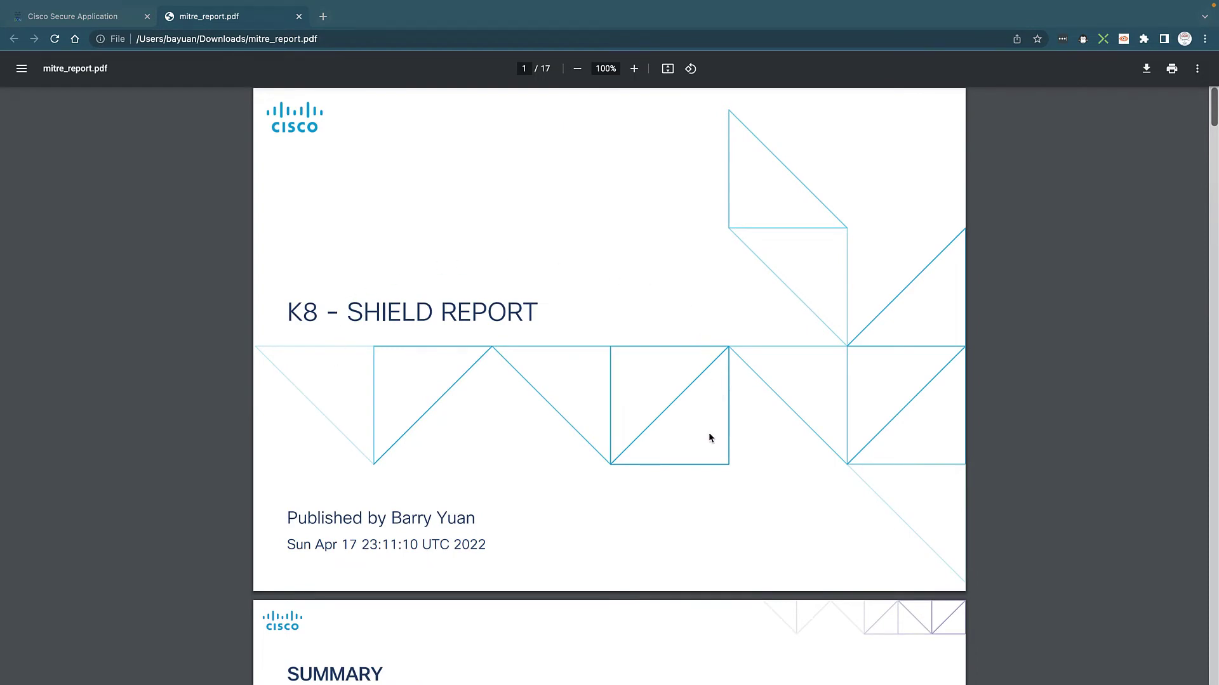
scroll(710, 438, "down", 6)
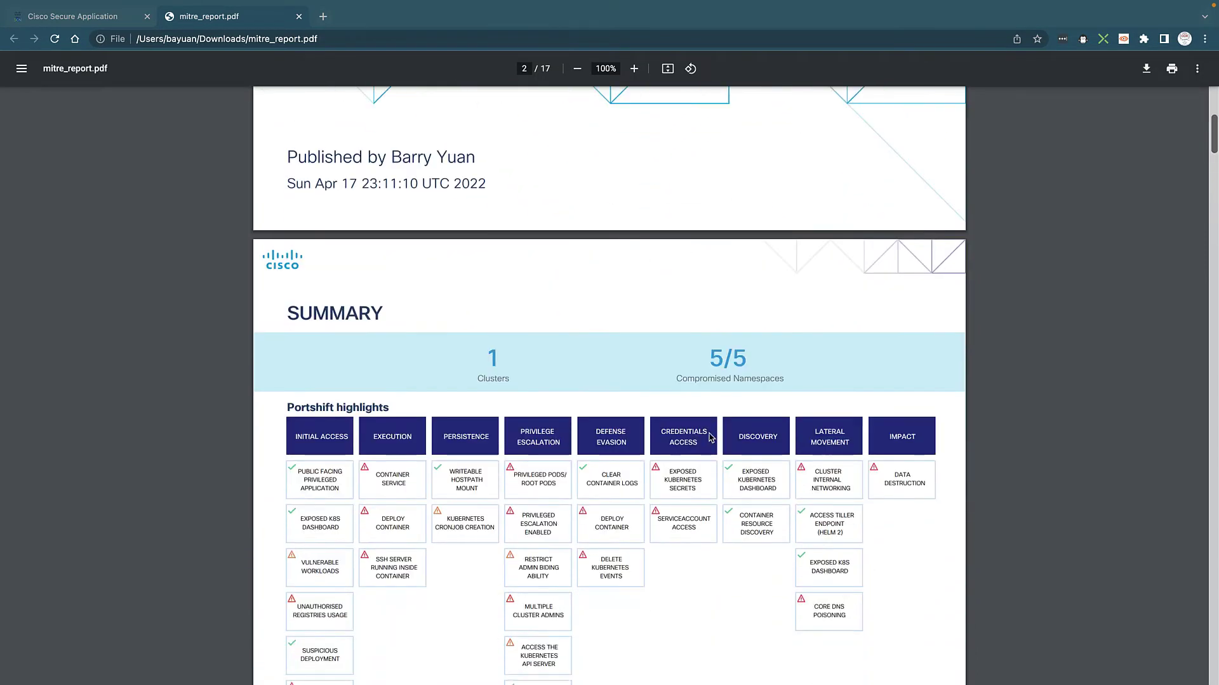
scroll(709, 438, "down", 9)
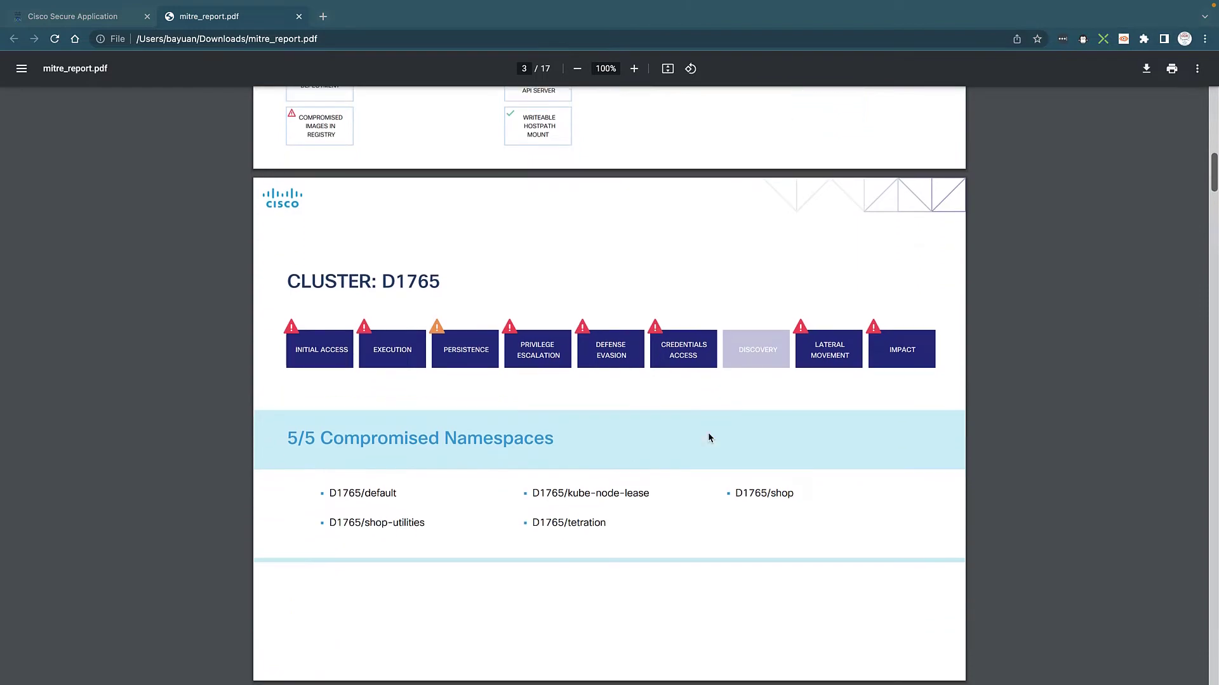
scroll(709, 438, "down", 6)
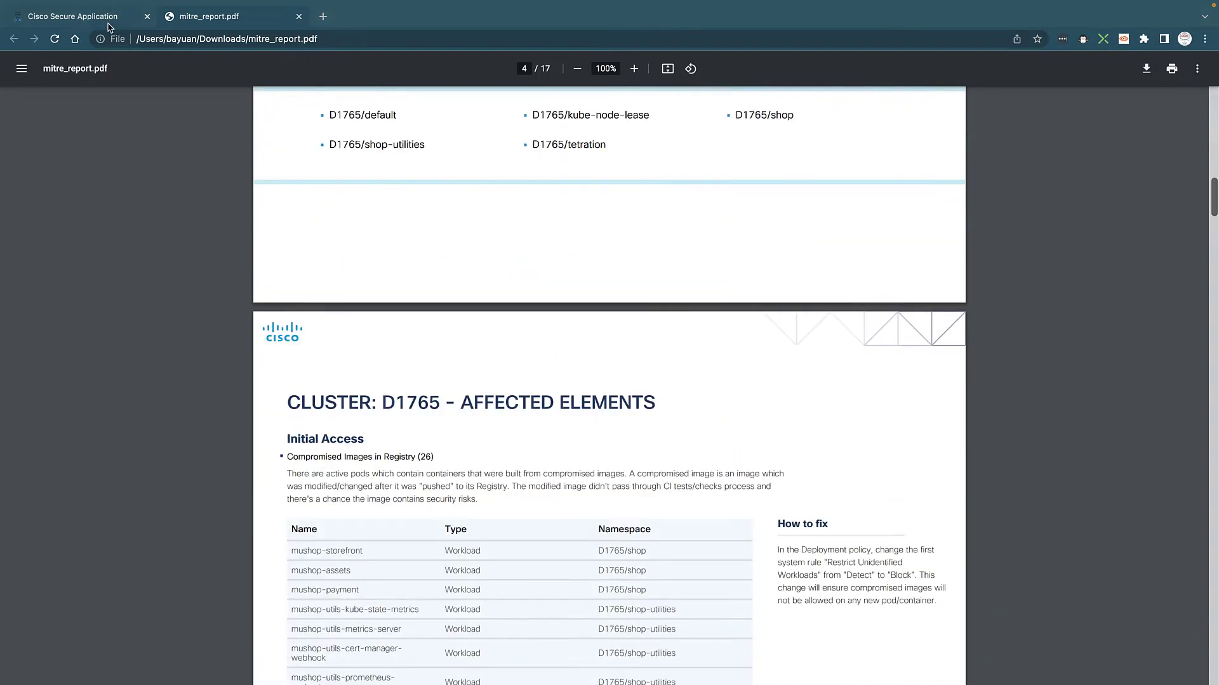
left_click(109, 25)
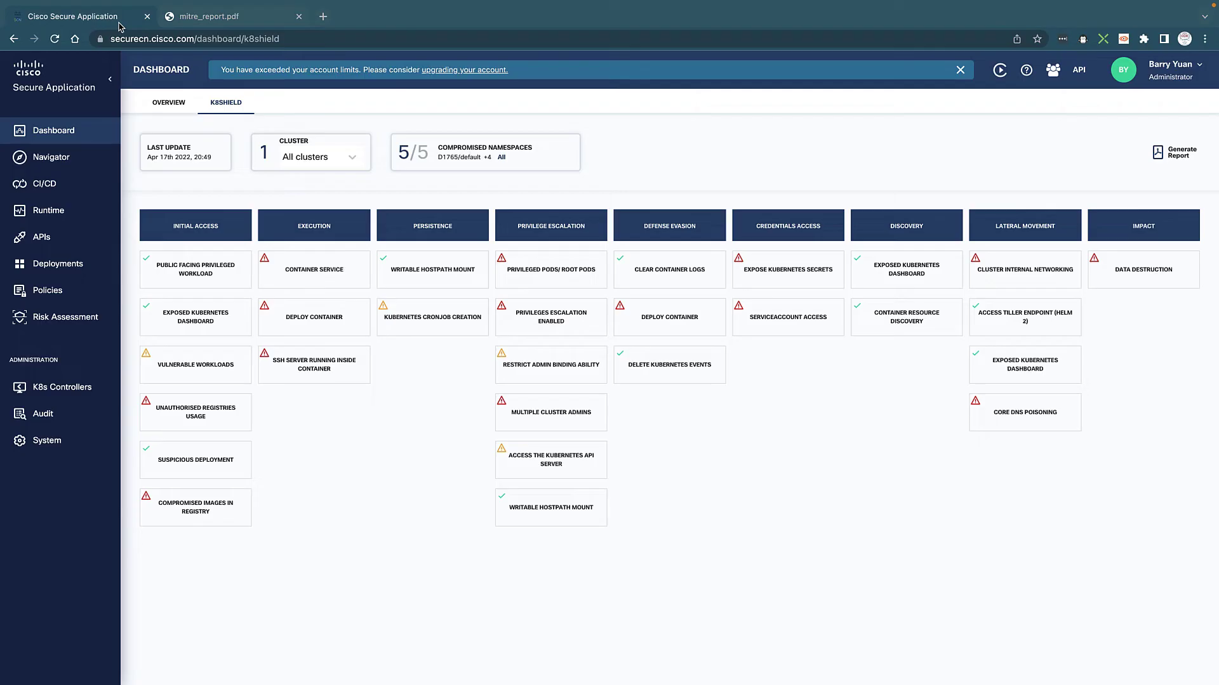
left_click(561, 325)
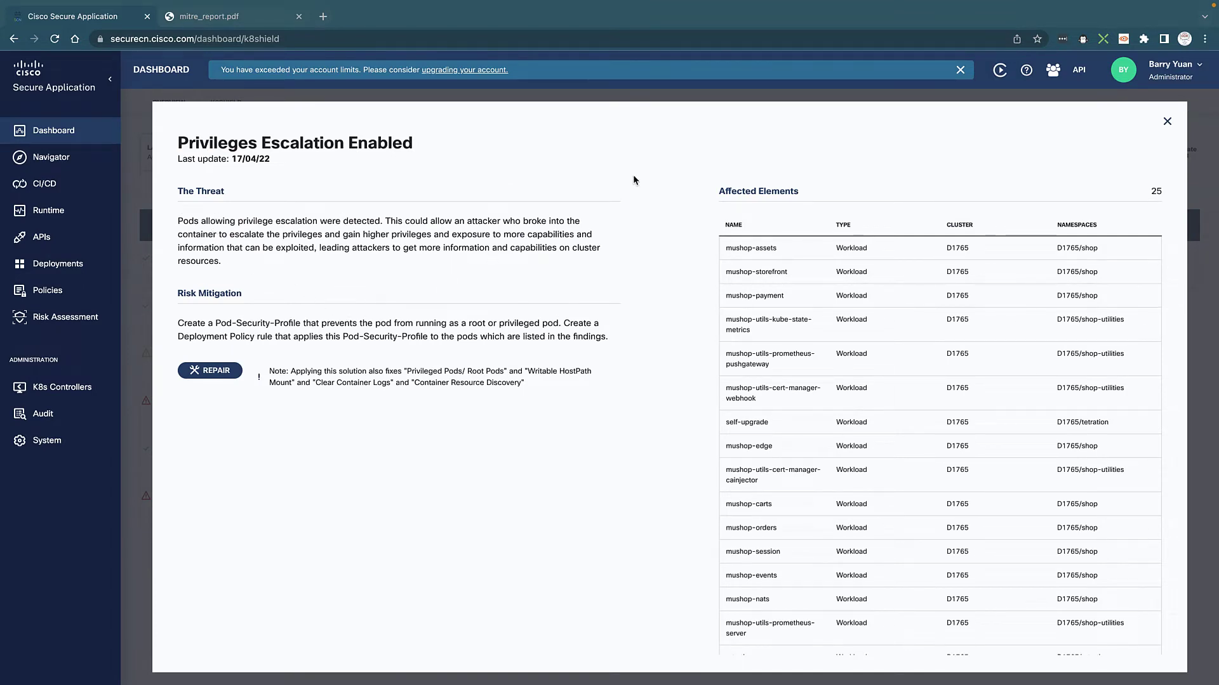
scroll(902, 354, "down", 5)
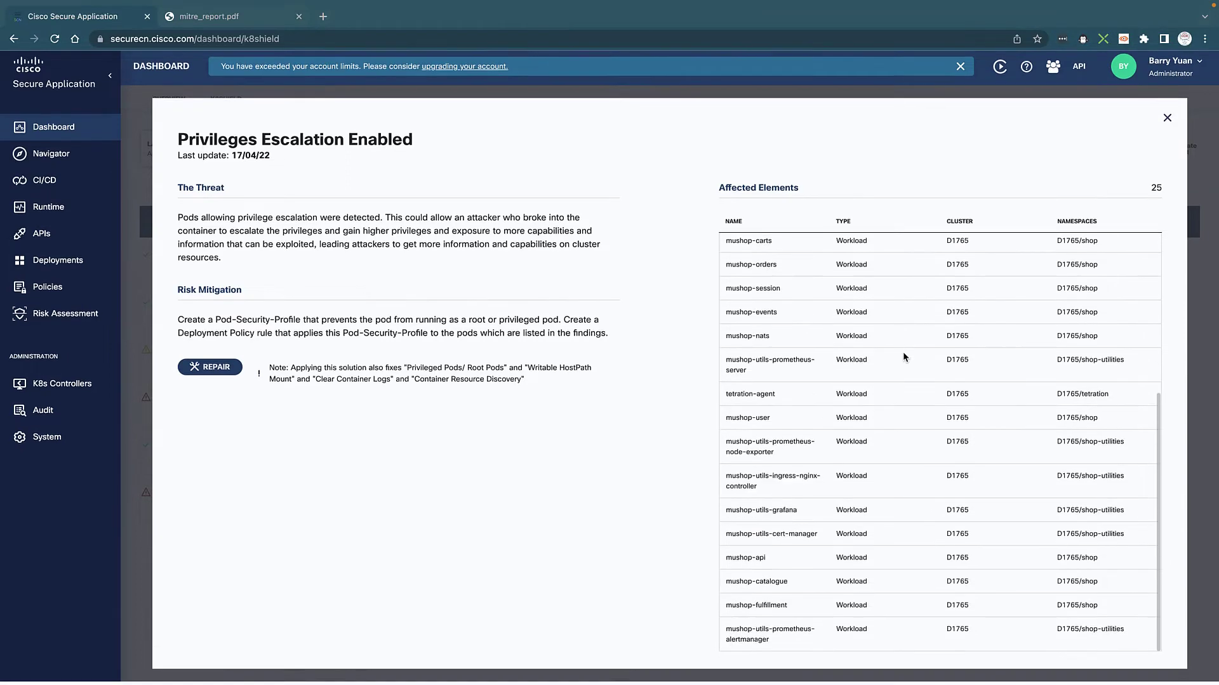
scroll(903, 351, "up", 5)
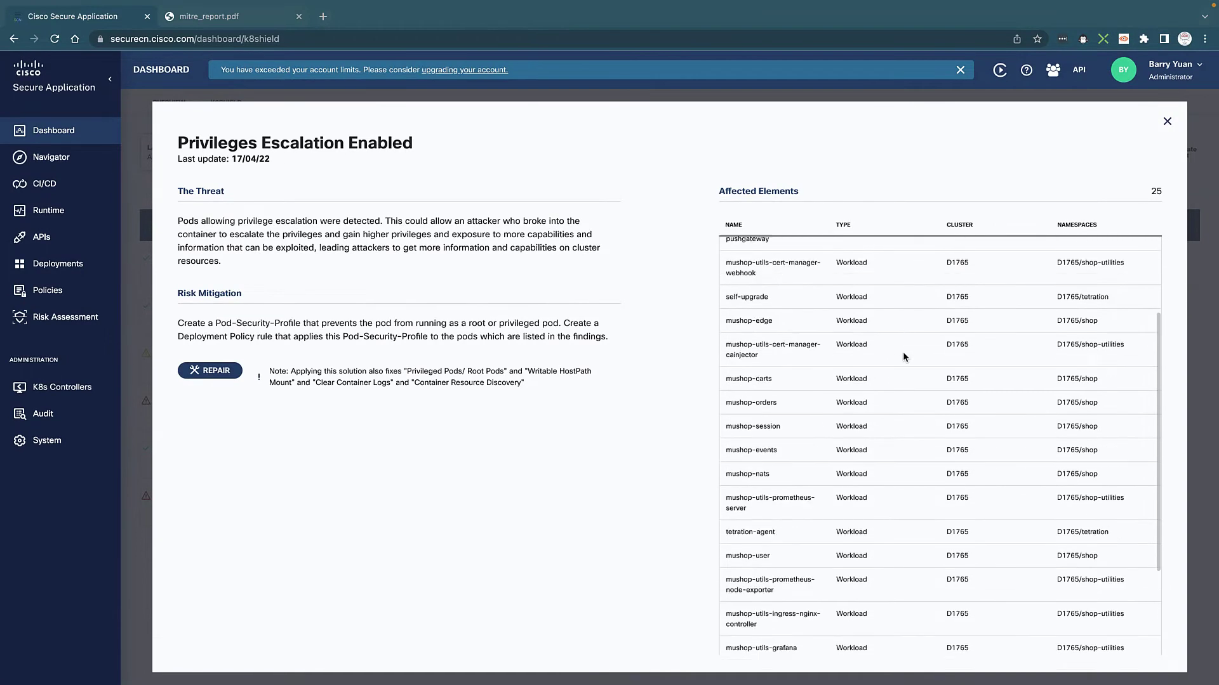
left_click(227, 371)
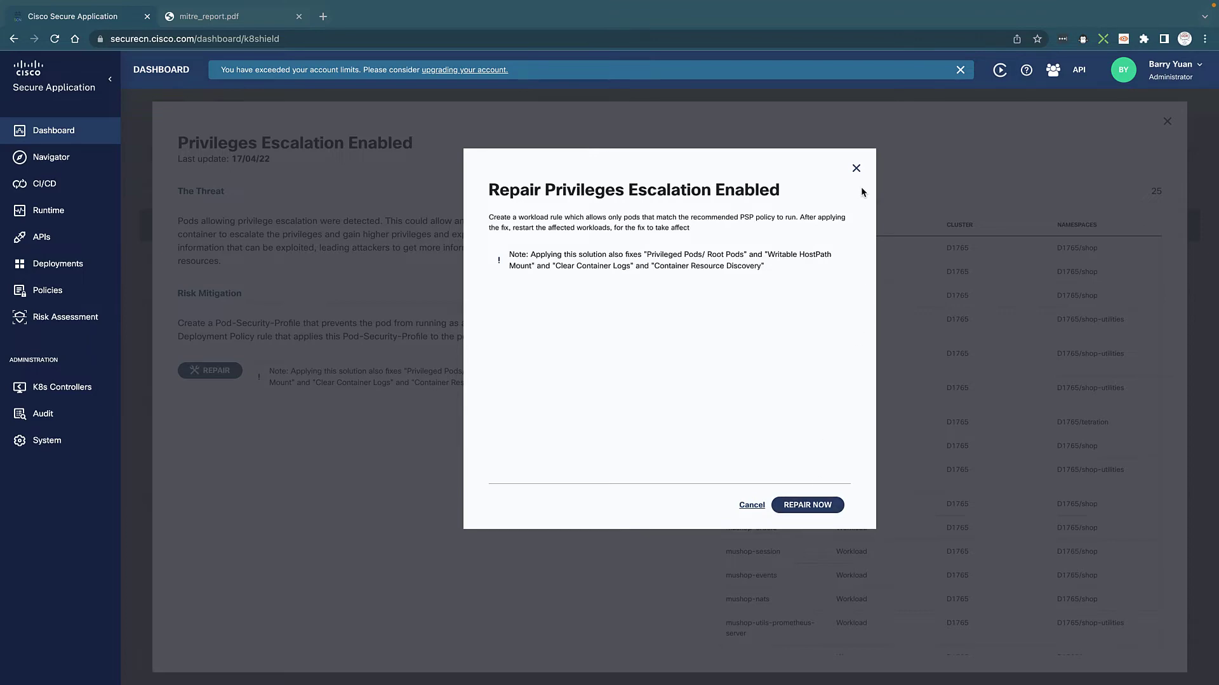
left_click(856, 168)
left_click(1166, 122)
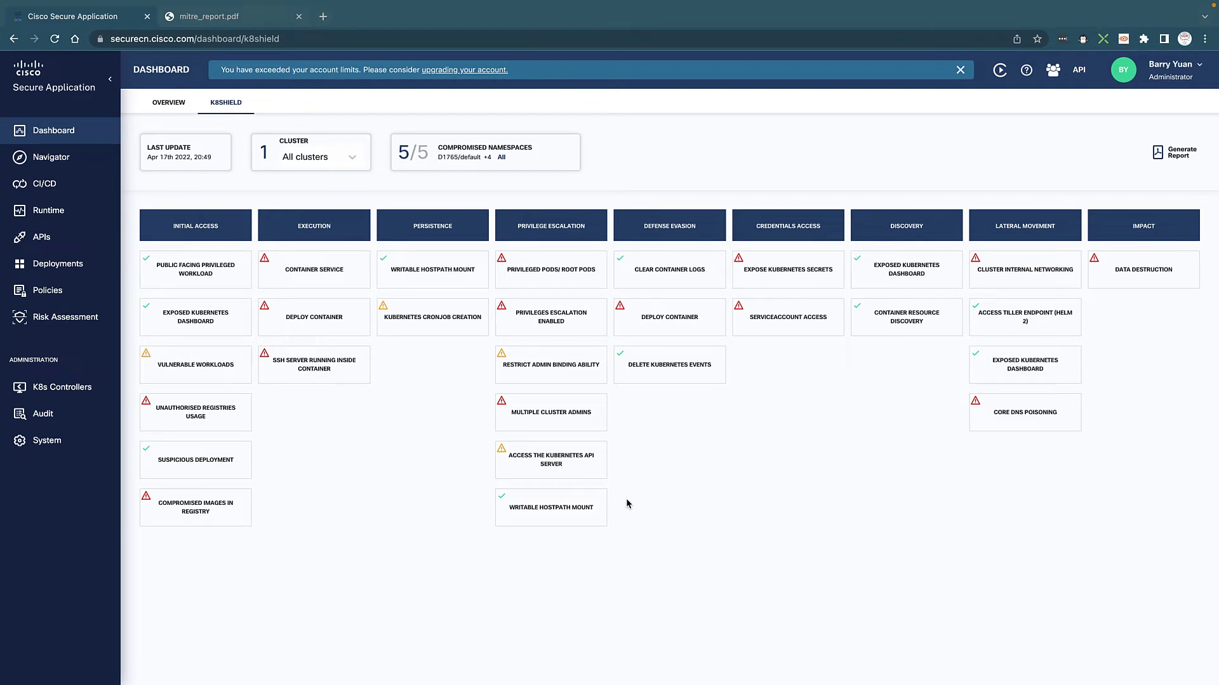
Step: Expand all Navigator map groups, inspect the mushop-edge pods' hosts, then close the Pod Info panel
left_click(61, 158)
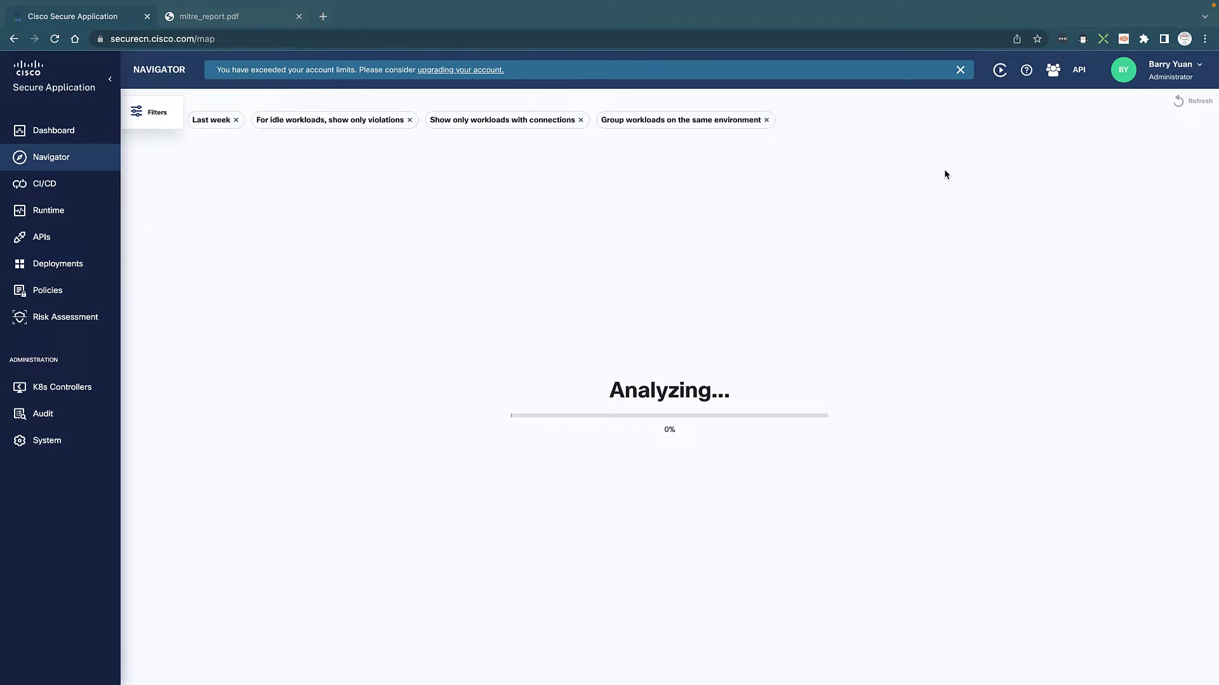
left_click(1133, 102)
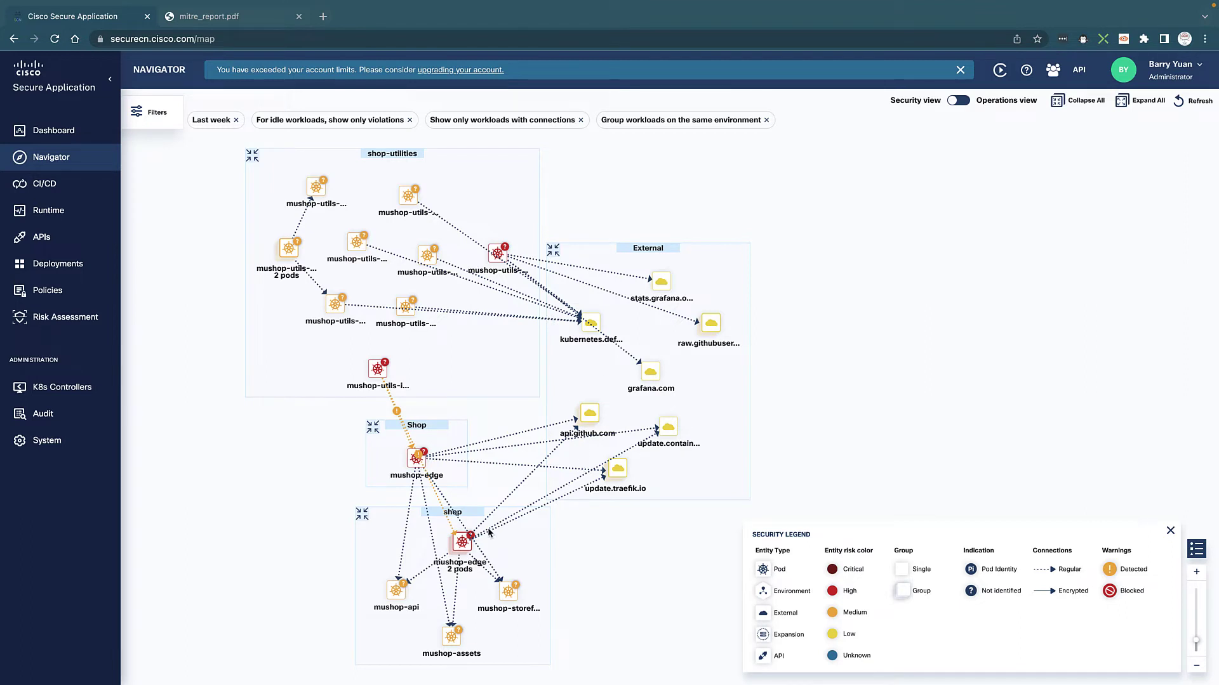
left_click(462, 544)
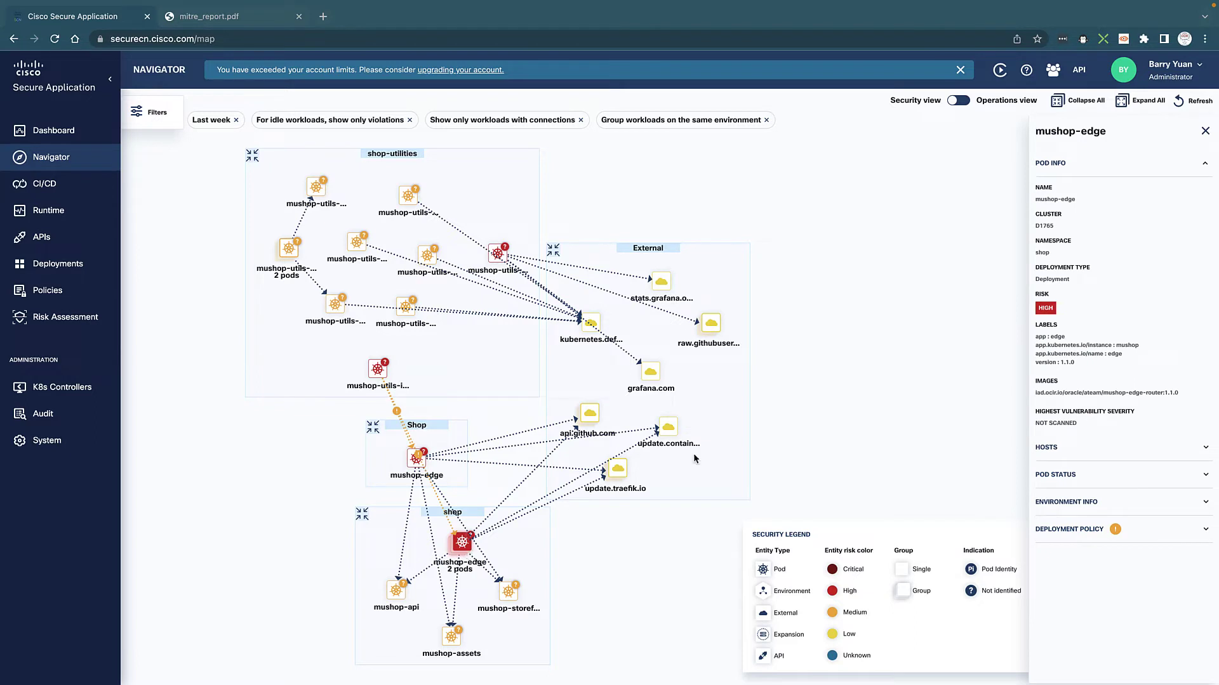
left_click(1049, 452)
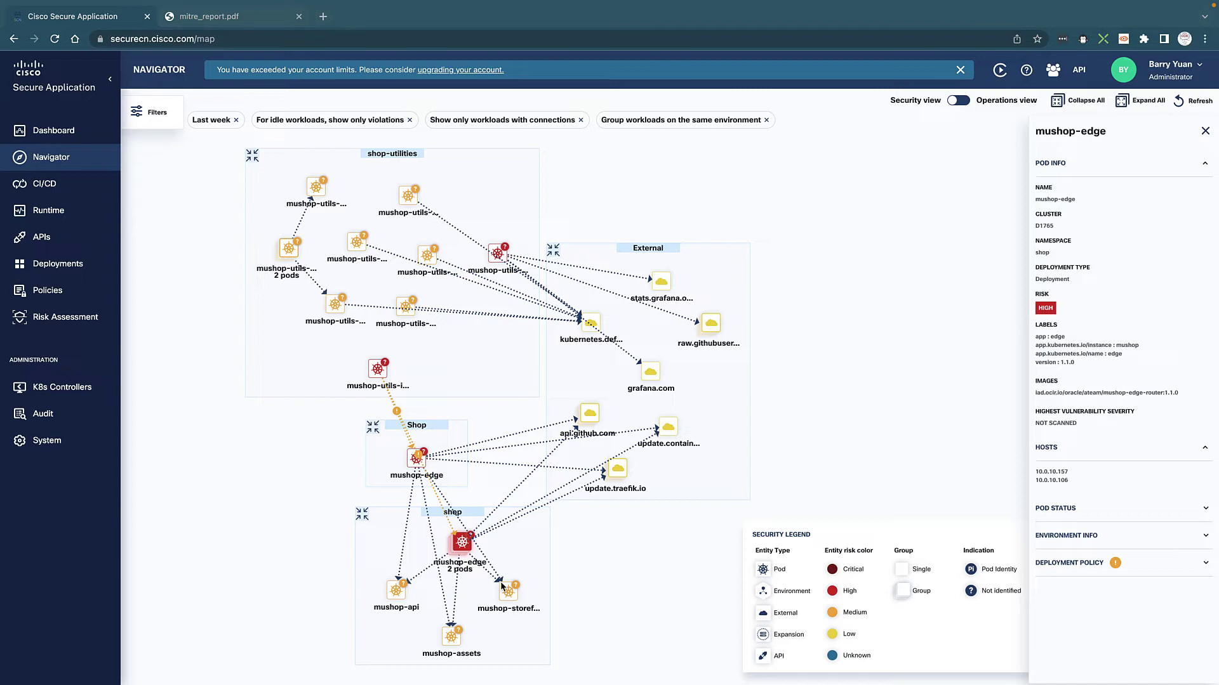
left_click(1204, 131)
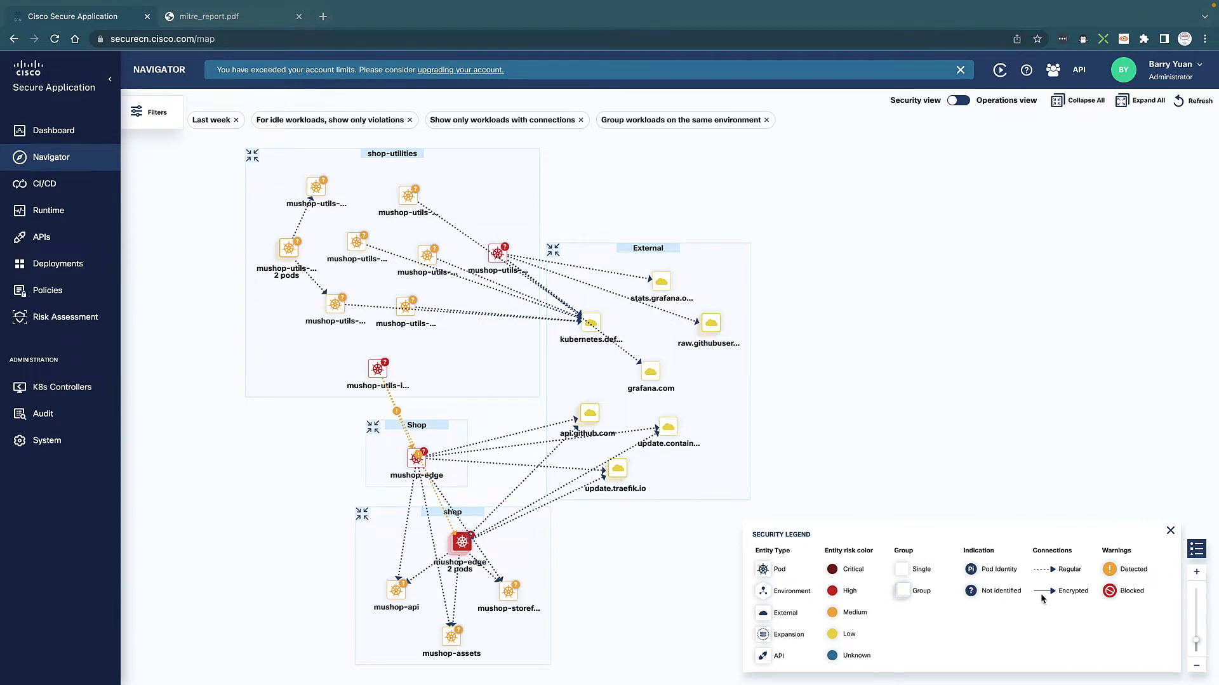
left_click(622, 354)
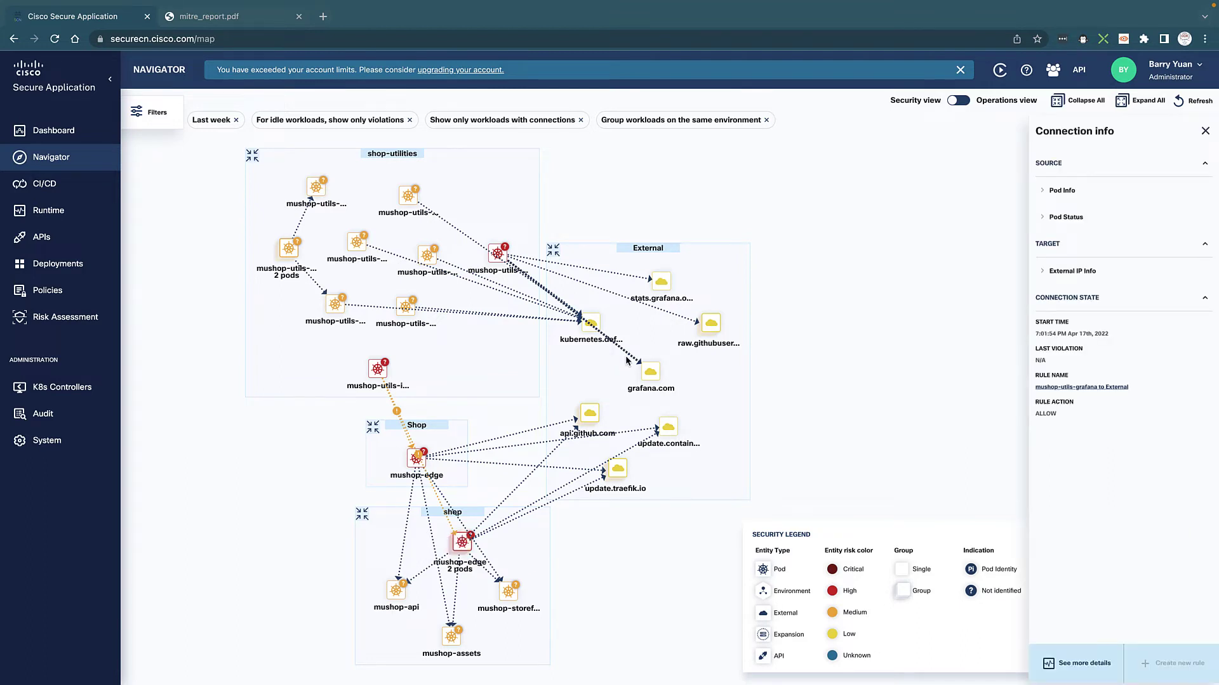
left_click(1205, 132)
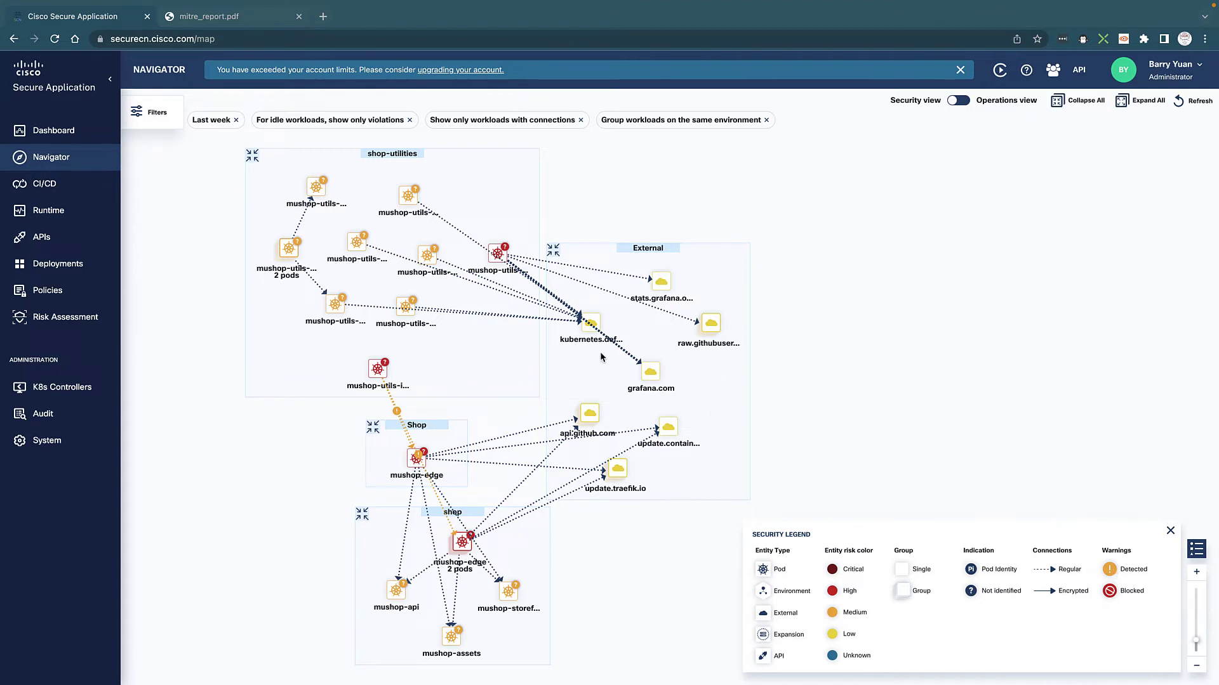
left_click(497, 292)
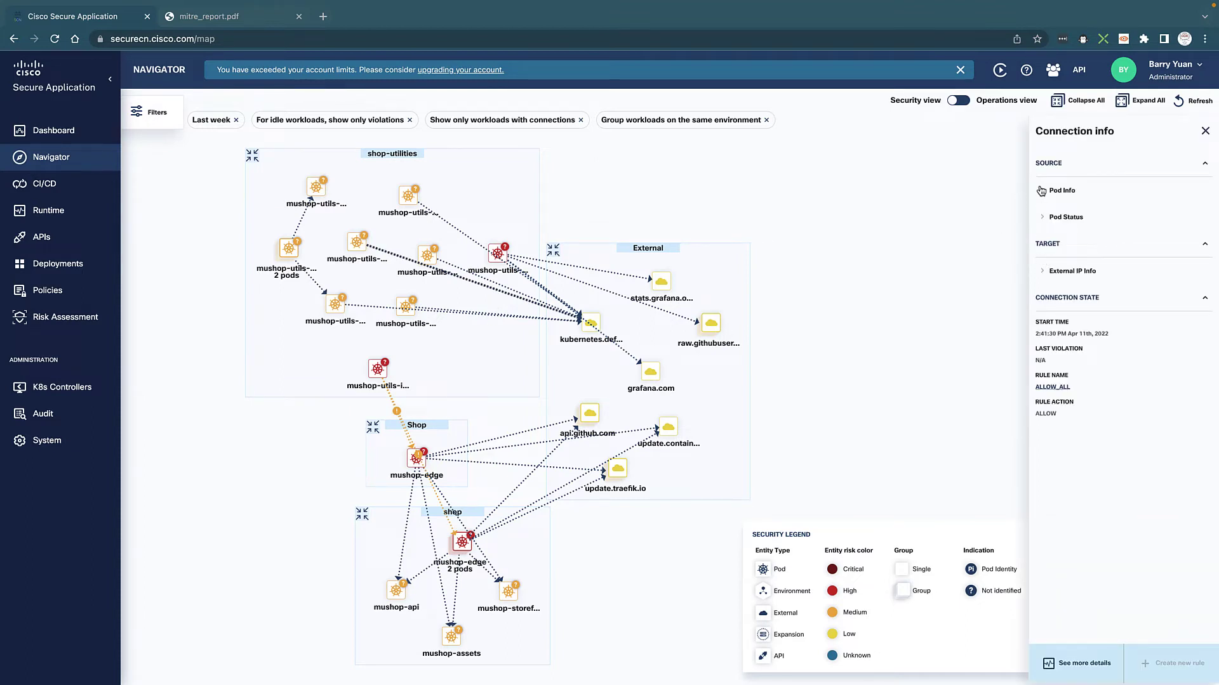
left_click(1205, 131)
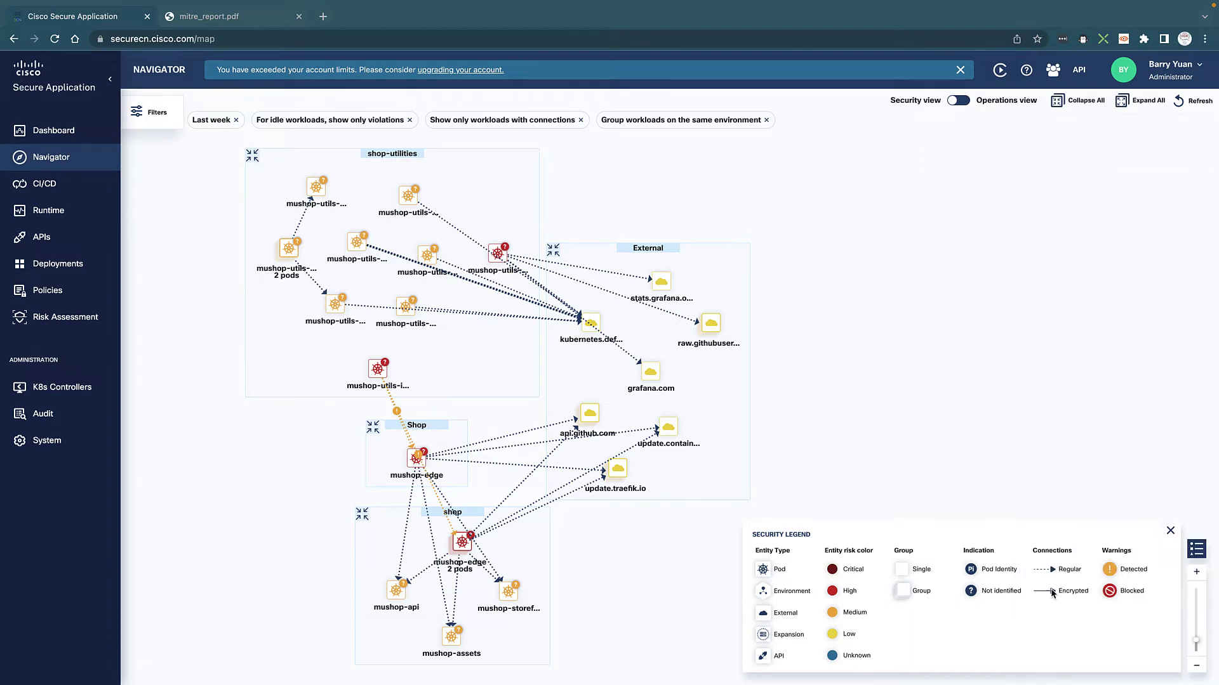
Step: Switch the Navigator map to Operations view and expand cluster D1765's groups and pods
left_click(962, 102)
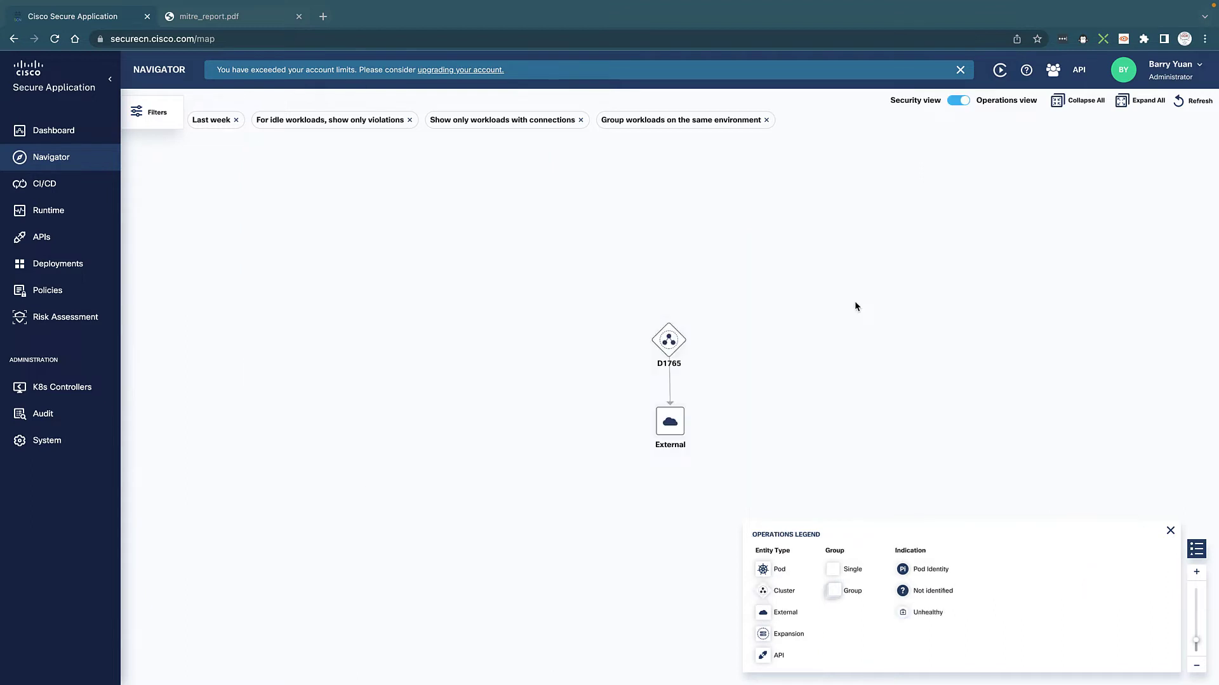
left_click(1135, 101)
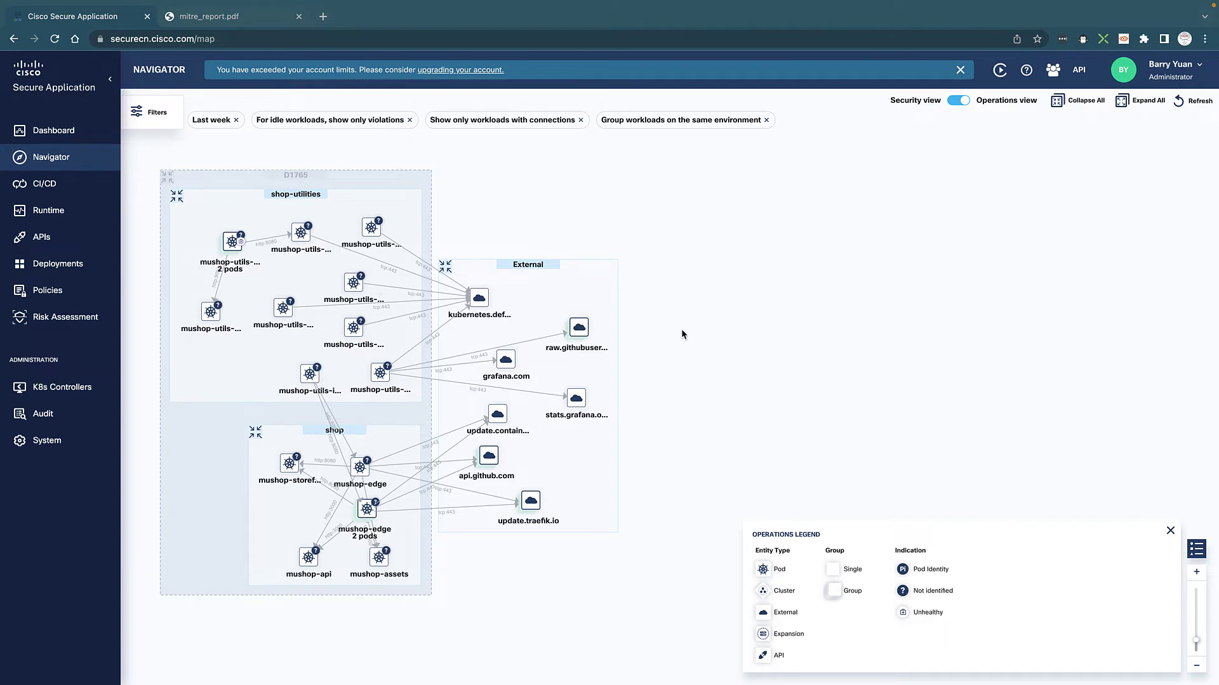
Step: Browse the CI/CD Images table, then show the Plugins list of IDE, CD and CI plugins
left_click(55, 193)
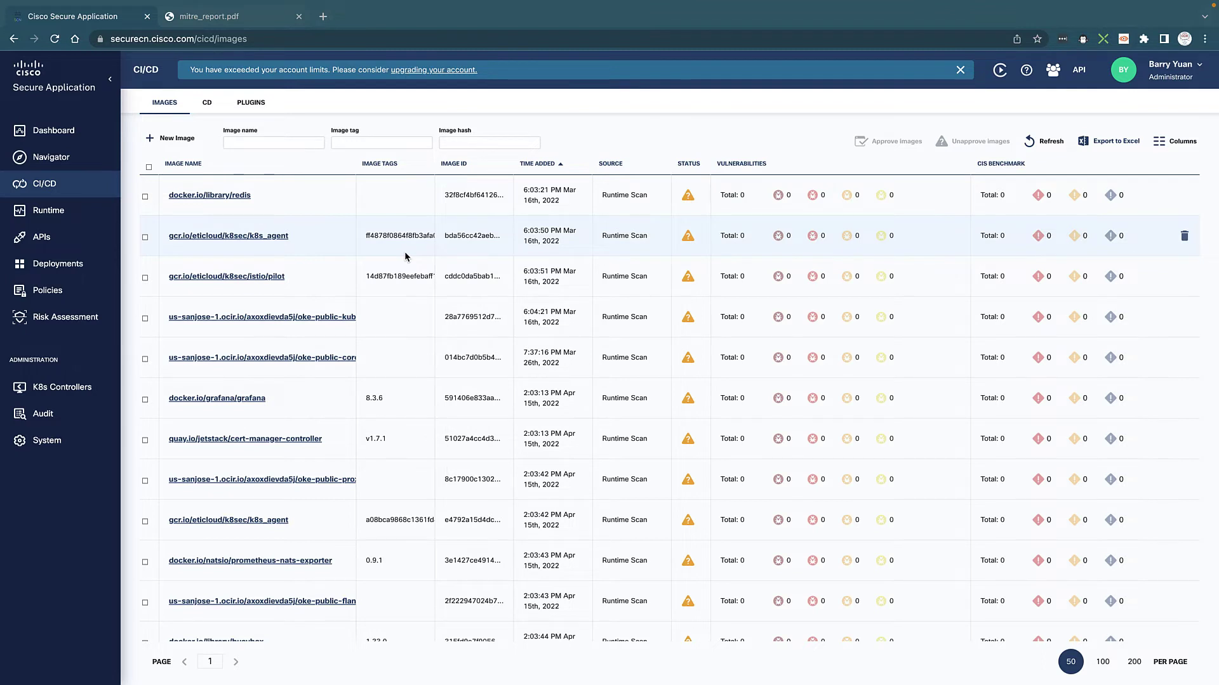
scroll(380, 267, "down", 1)
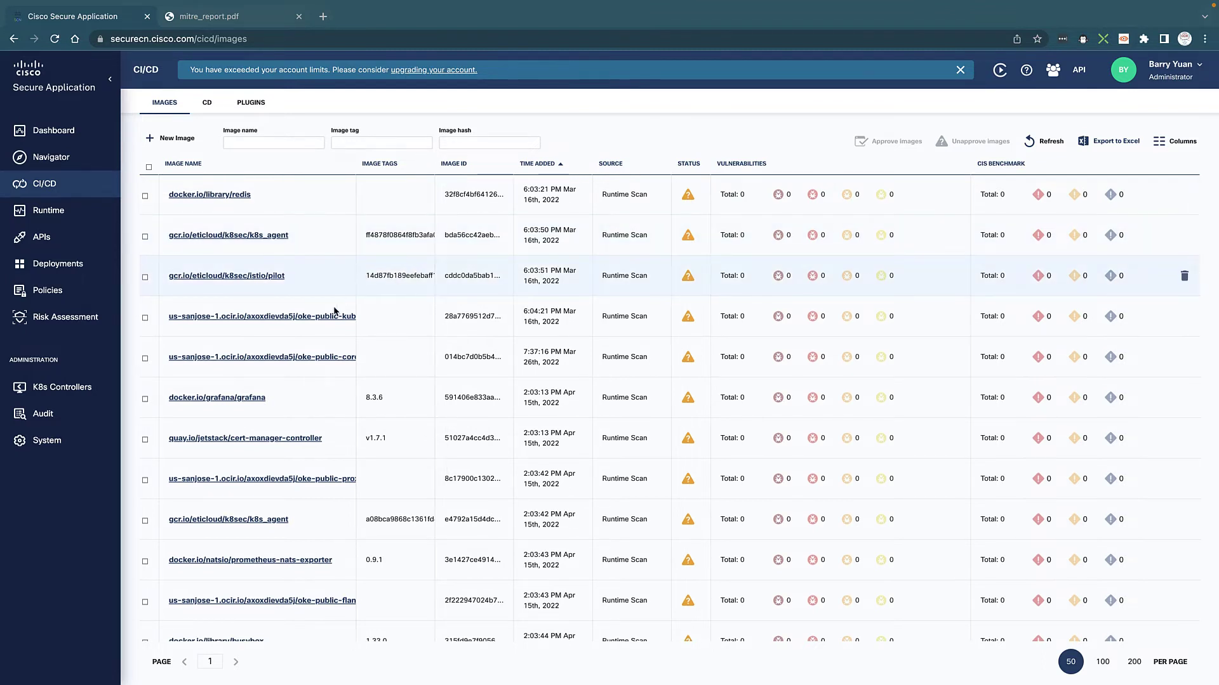
scroll(309, 360, "down", 3)
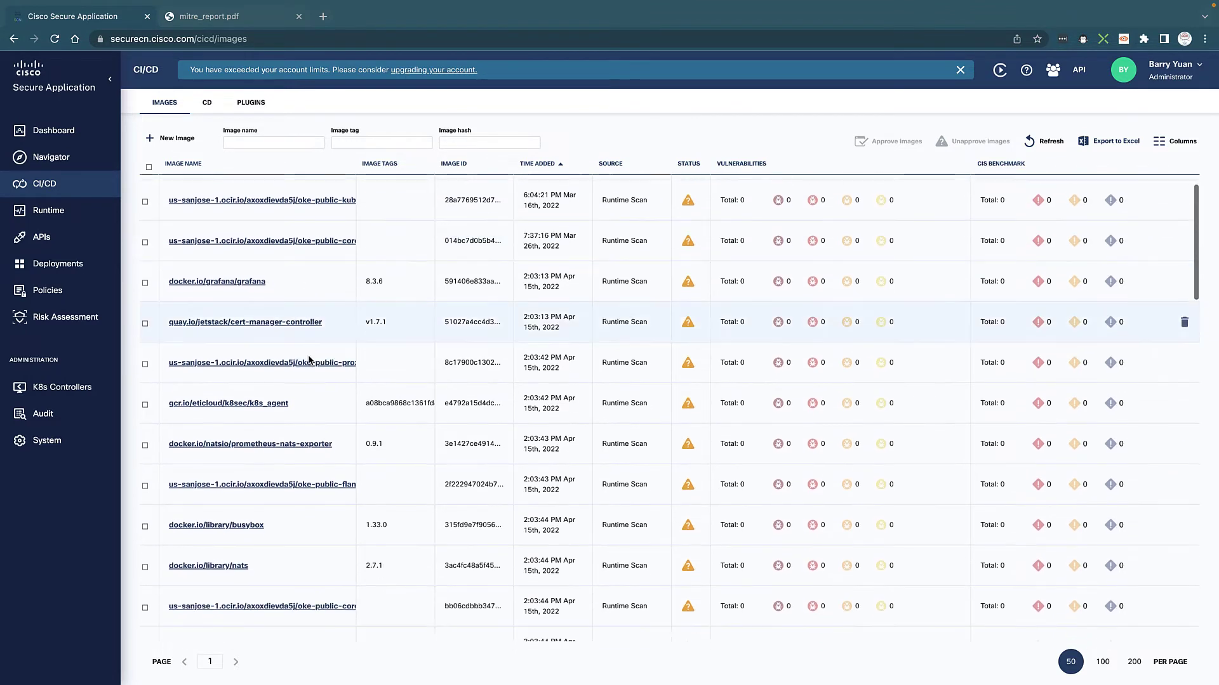
scroll(309, 361, "down", 3)
scroll(310, 360, "up", 5)
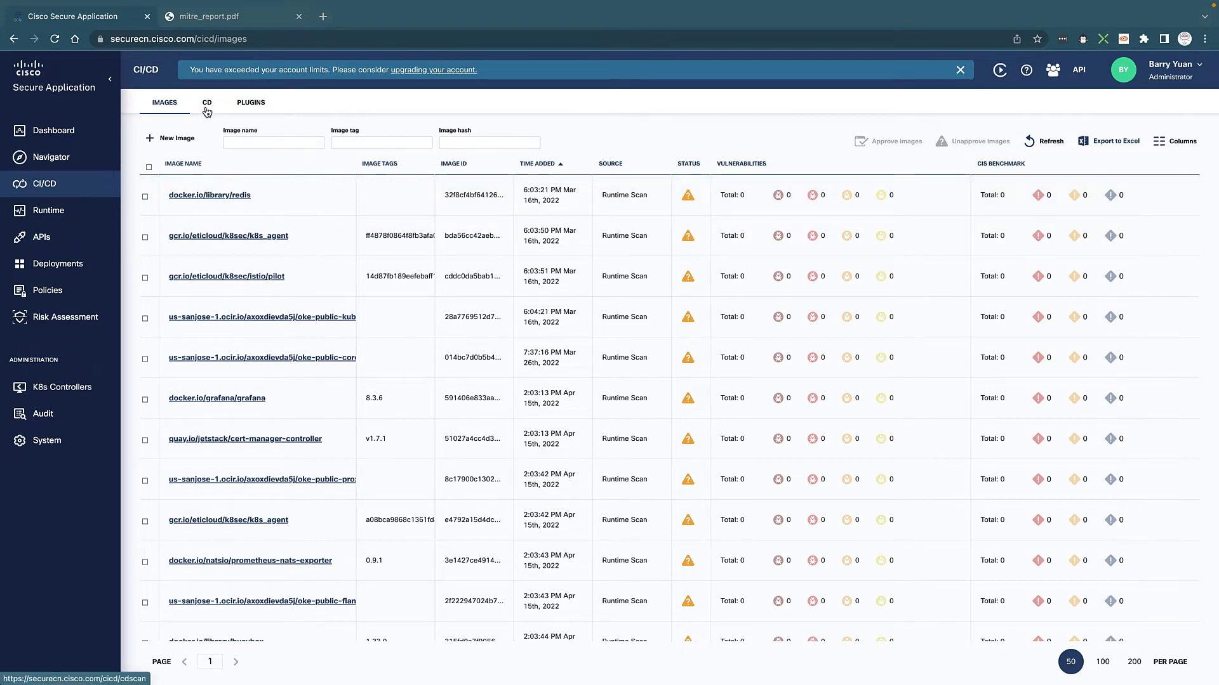
left_click(249, 105)
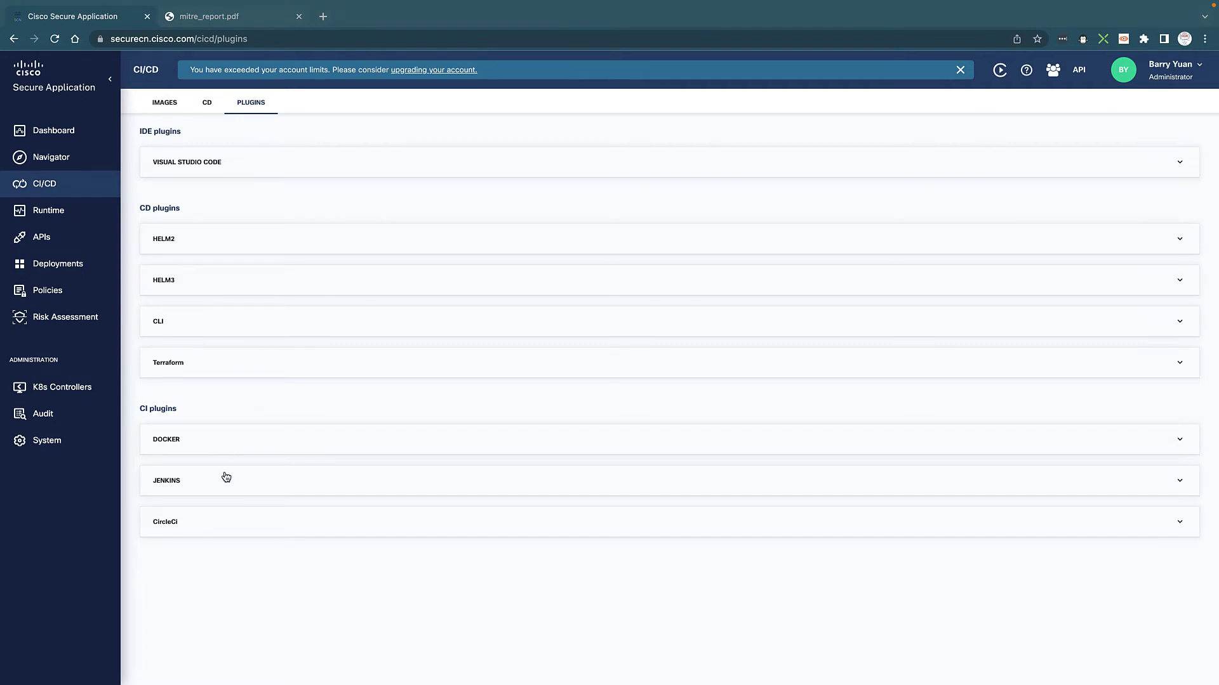
Step: Browse Runtime workloads, view mushop-utils-prometheus-alertmanager details, and return to the Workloads list
left_click(44, 217)
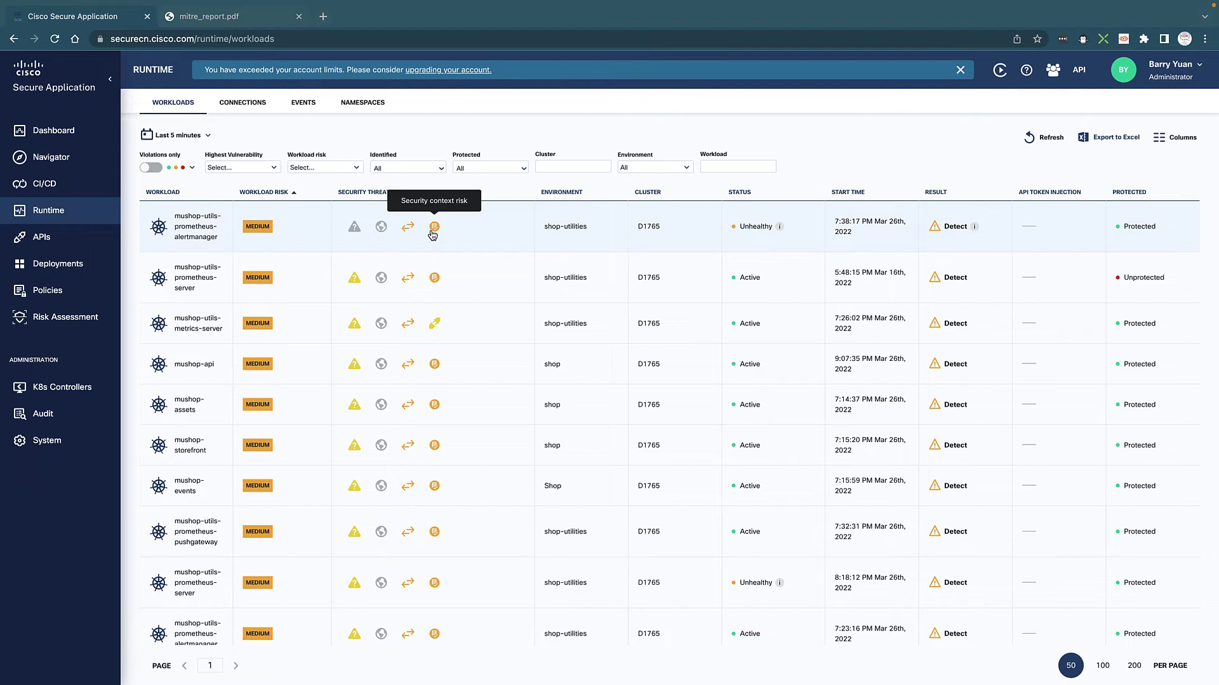
scroll(438, 235, "down", 10)
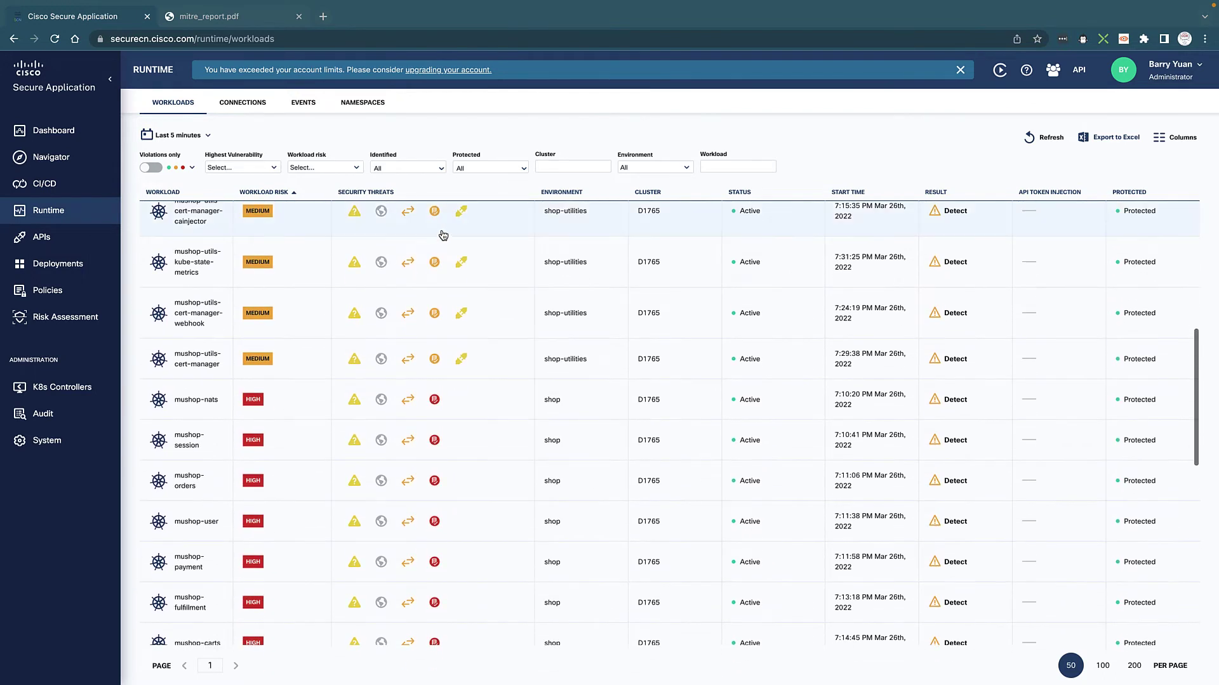
scroll(461, 215, "up", 1)
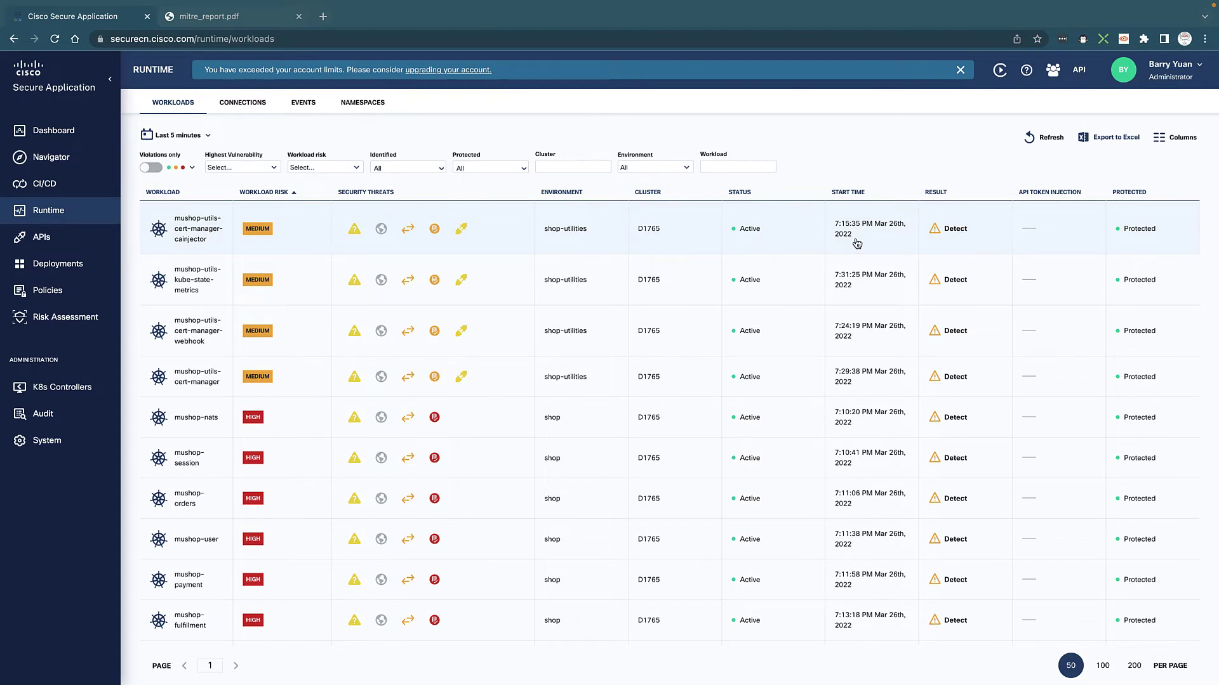
scroll(911, 243, "up", 7)
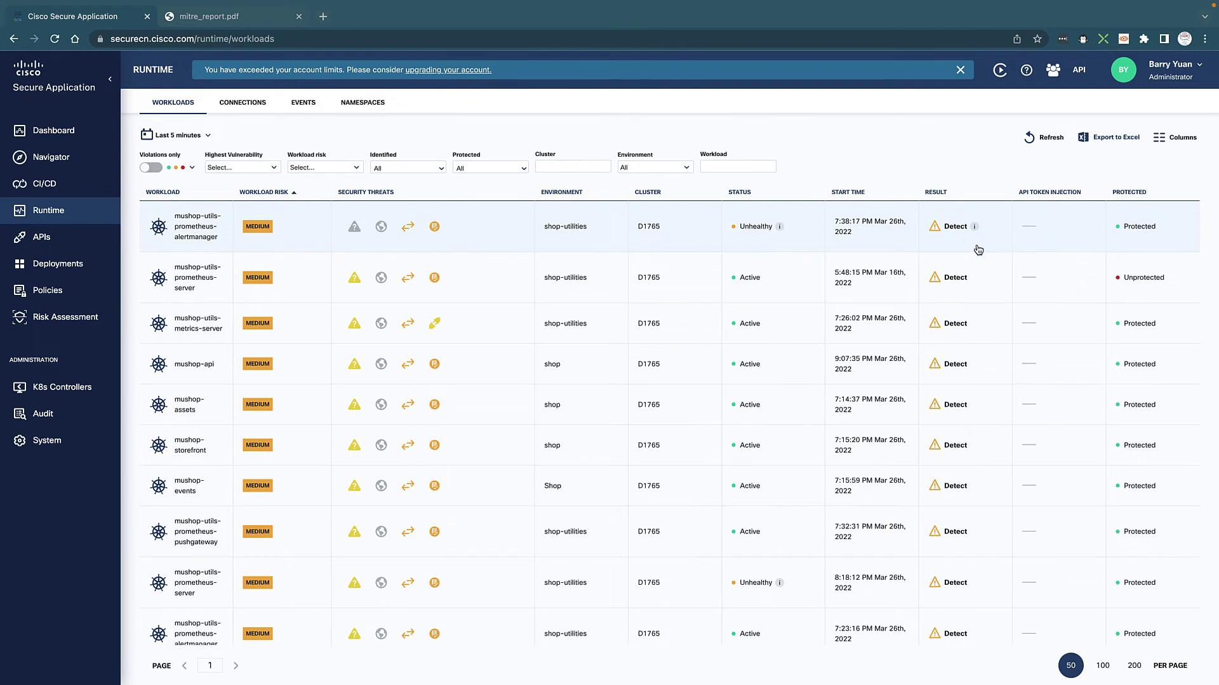
left_click(972, 231)
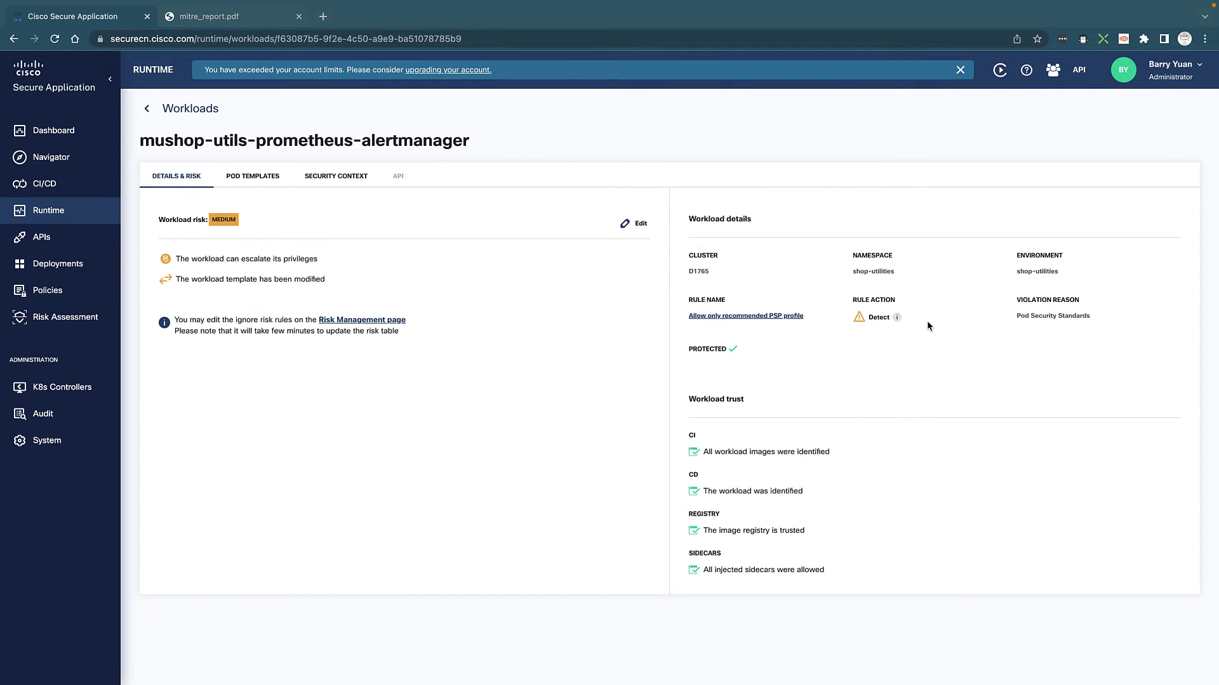
left_click(215, 118)
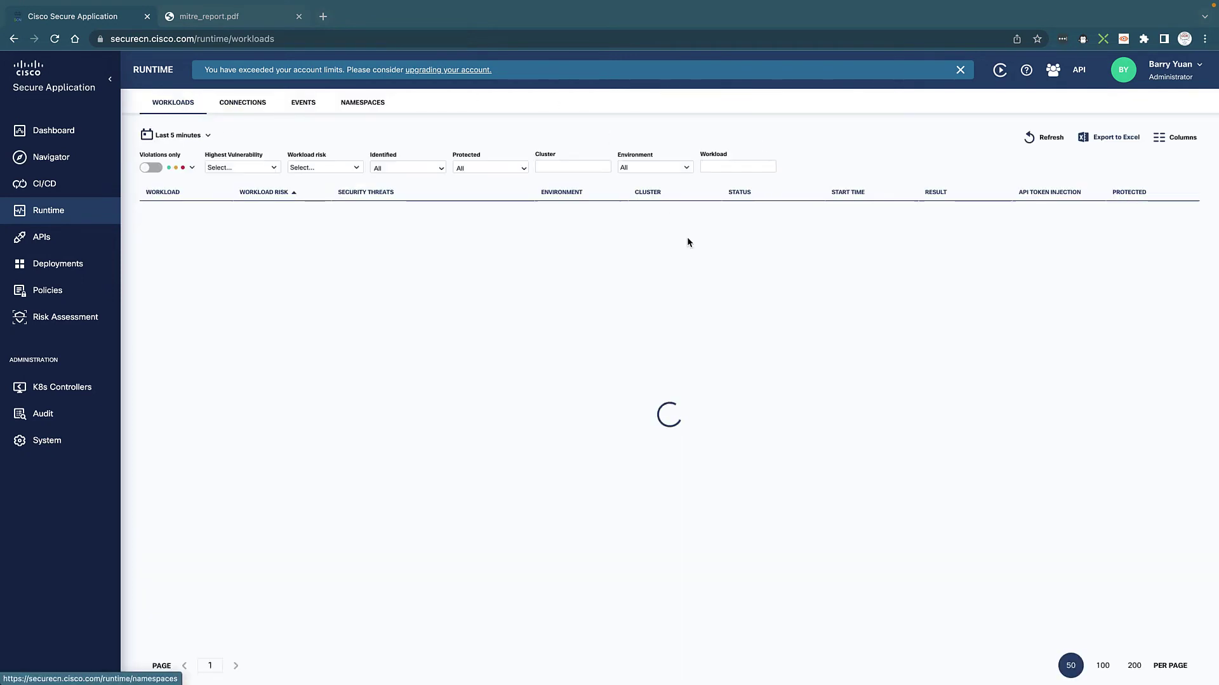
Step: Review runtime connections with violations only and events, then show cluster D1765's Namespaces
left_click(239, 104)
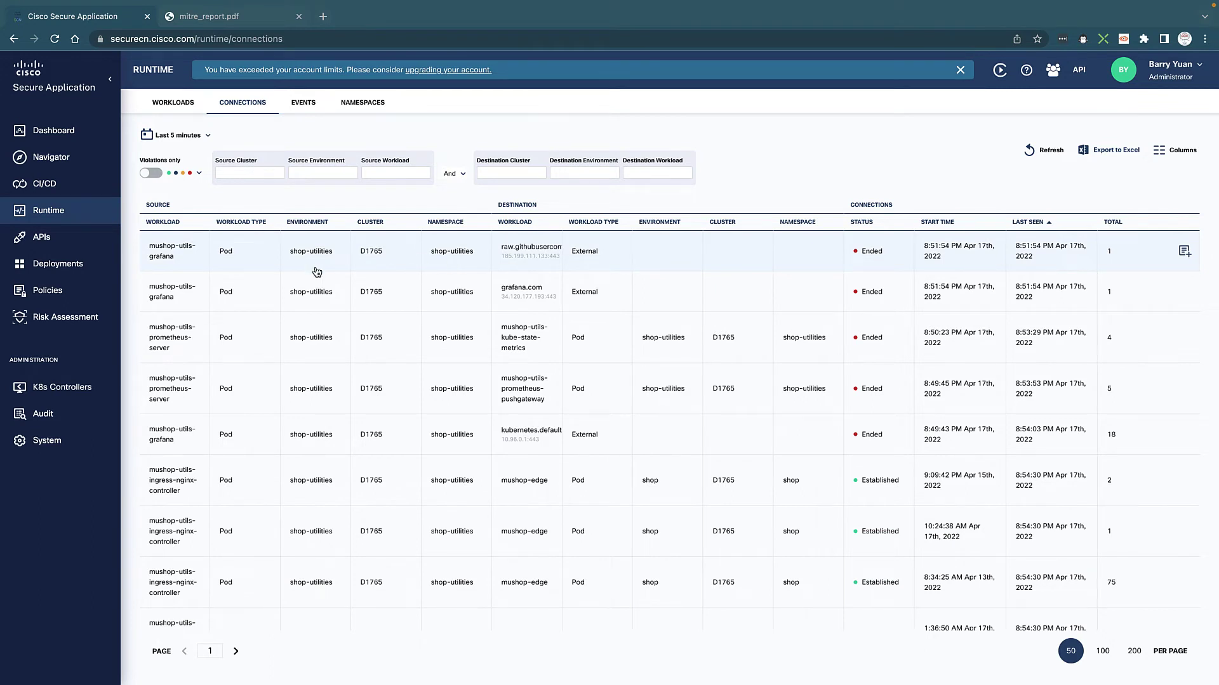
left_click(155, 178)
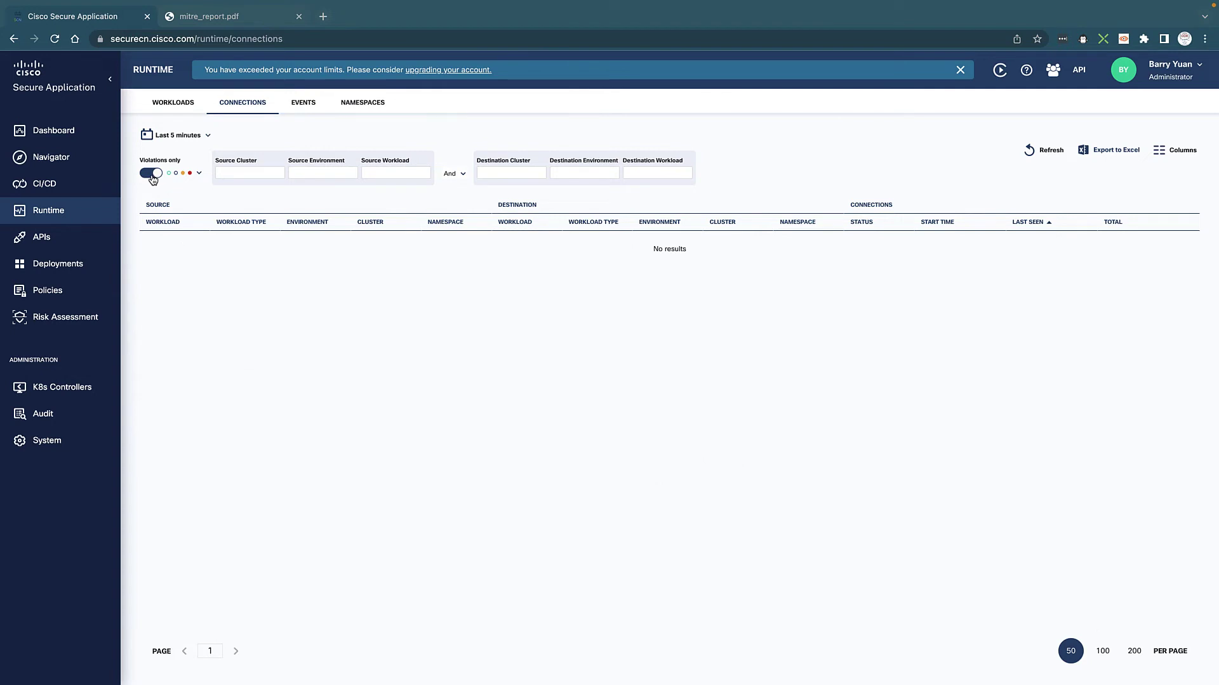
left_click(311, 103)
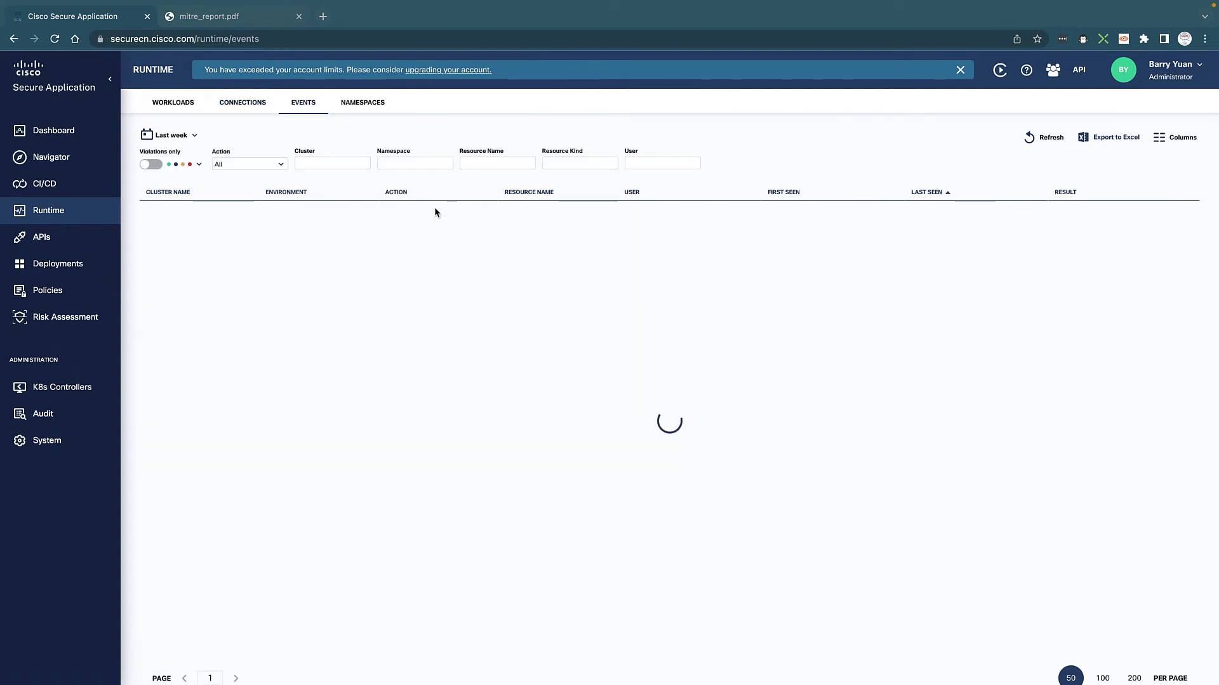
left_click(365, 105)
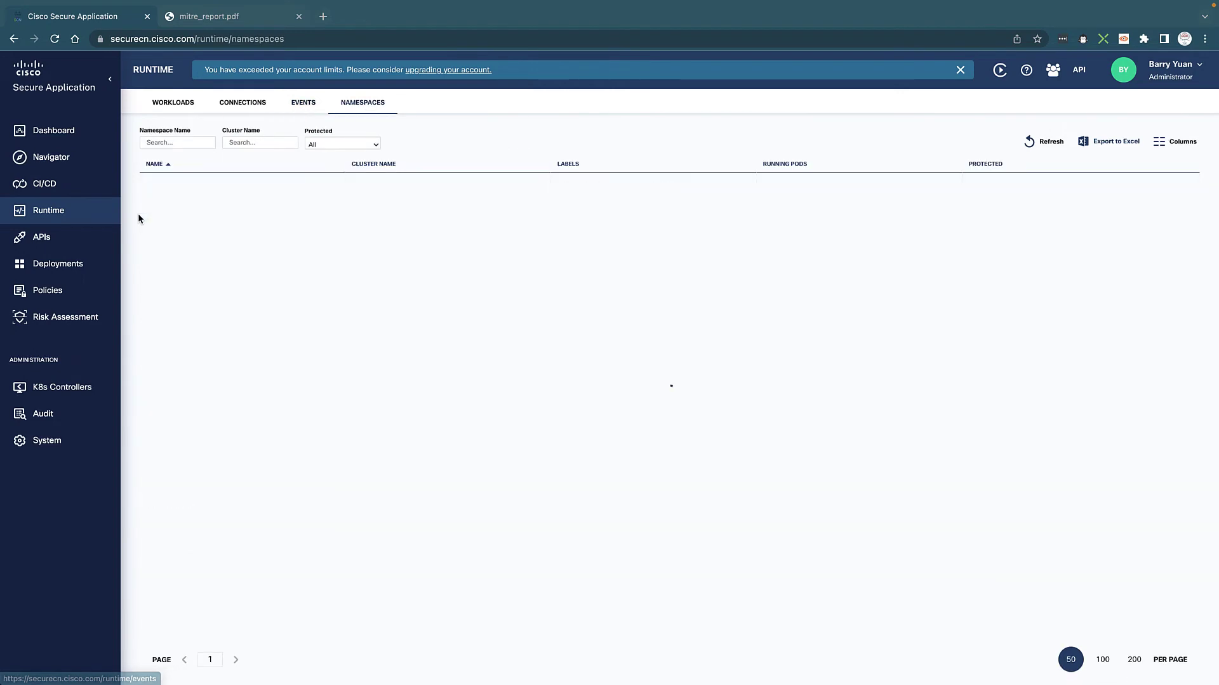
Step: View the mushop-utils-prometheus-server API in the inventory, then switch to External APIs
left_click(74, 239)
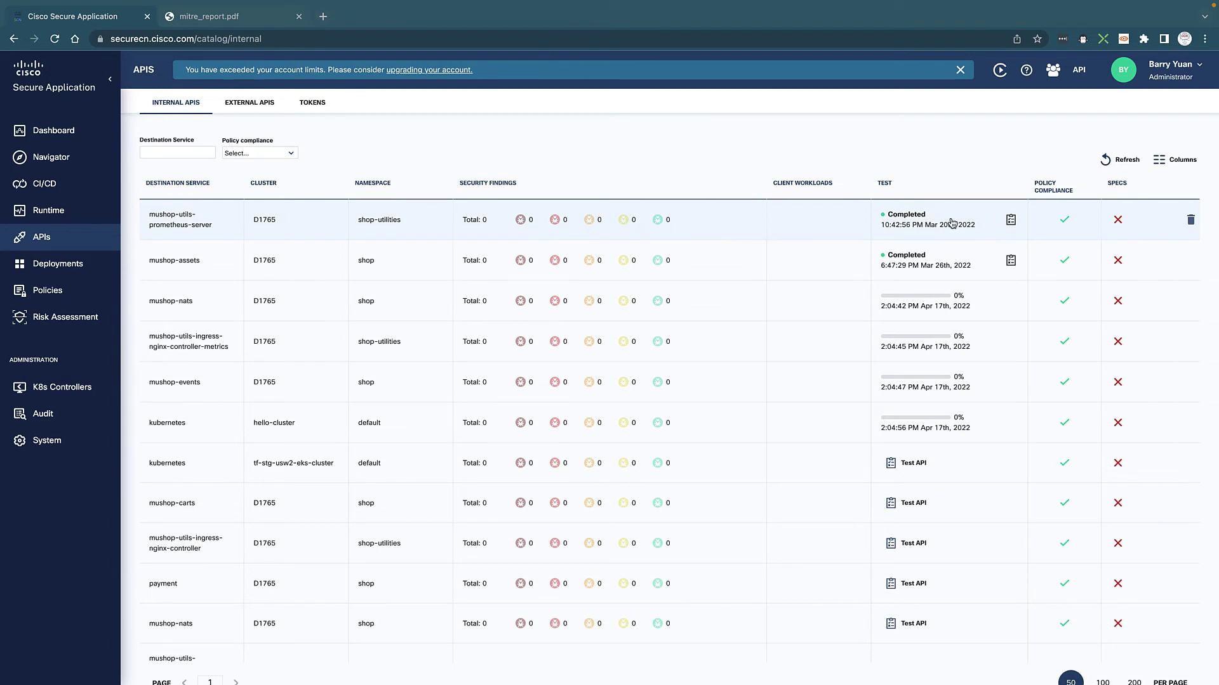
left_click(921, 222)
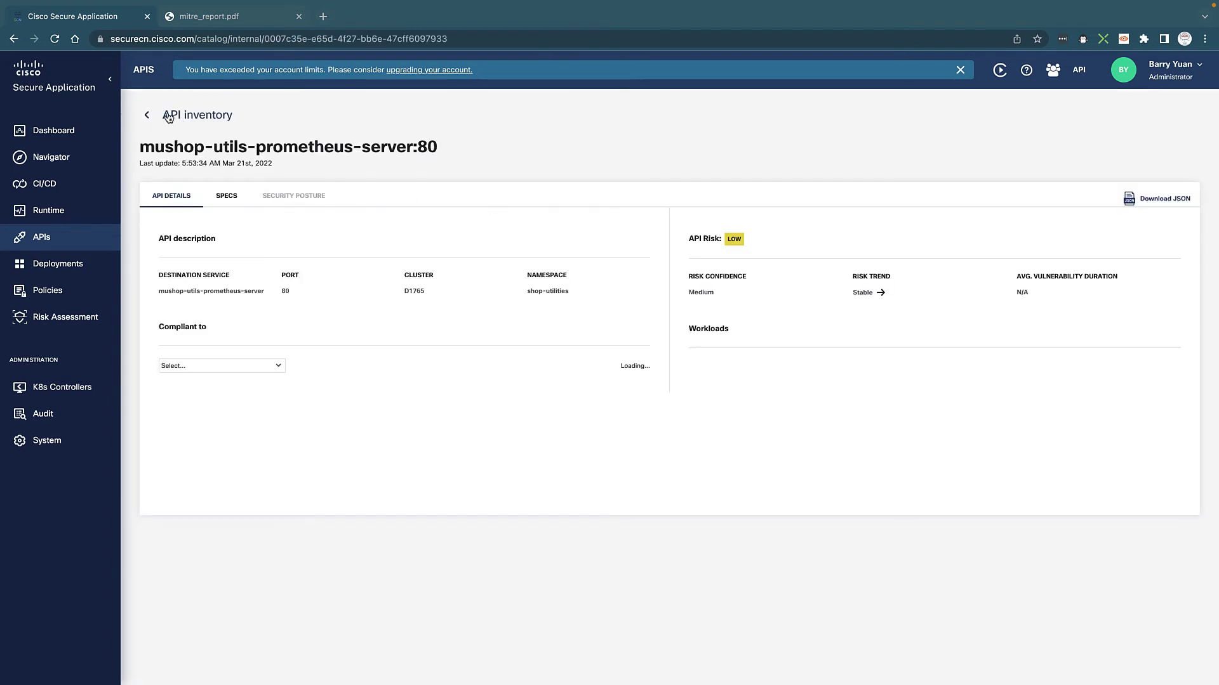
left_click(166, 115)
left_click(256, 108)
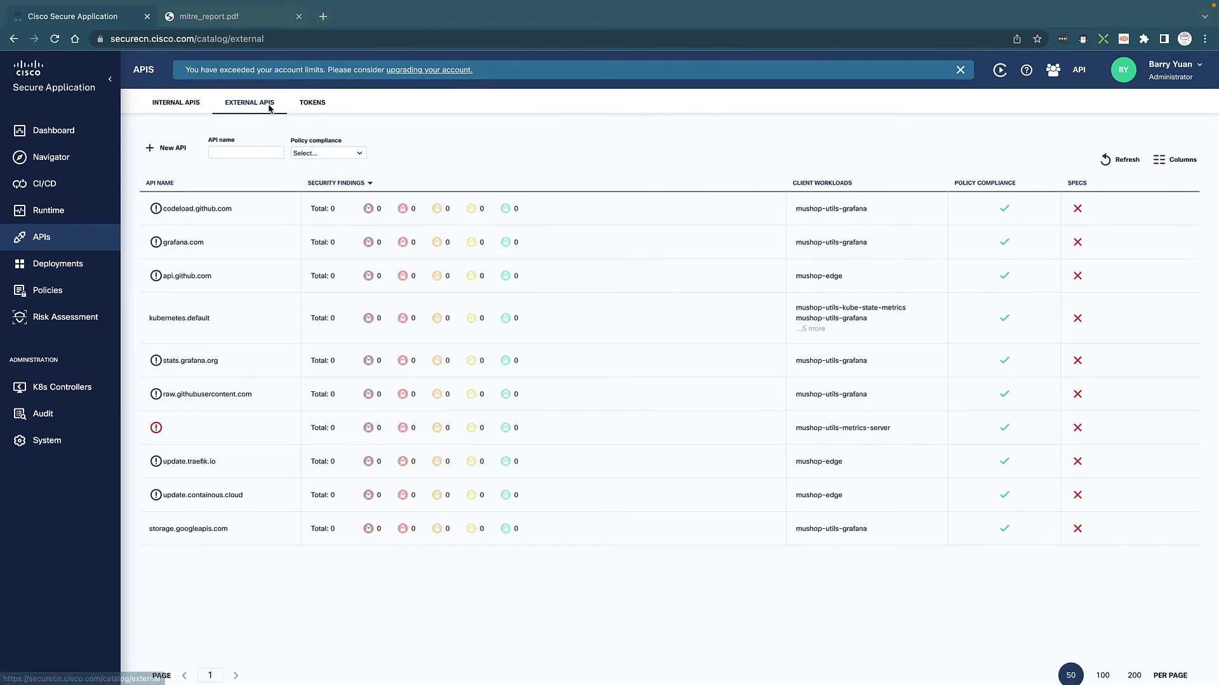
Step: View the Deployments clusters and the empty Registries tab, then go to Policies
left_click(59, 272)
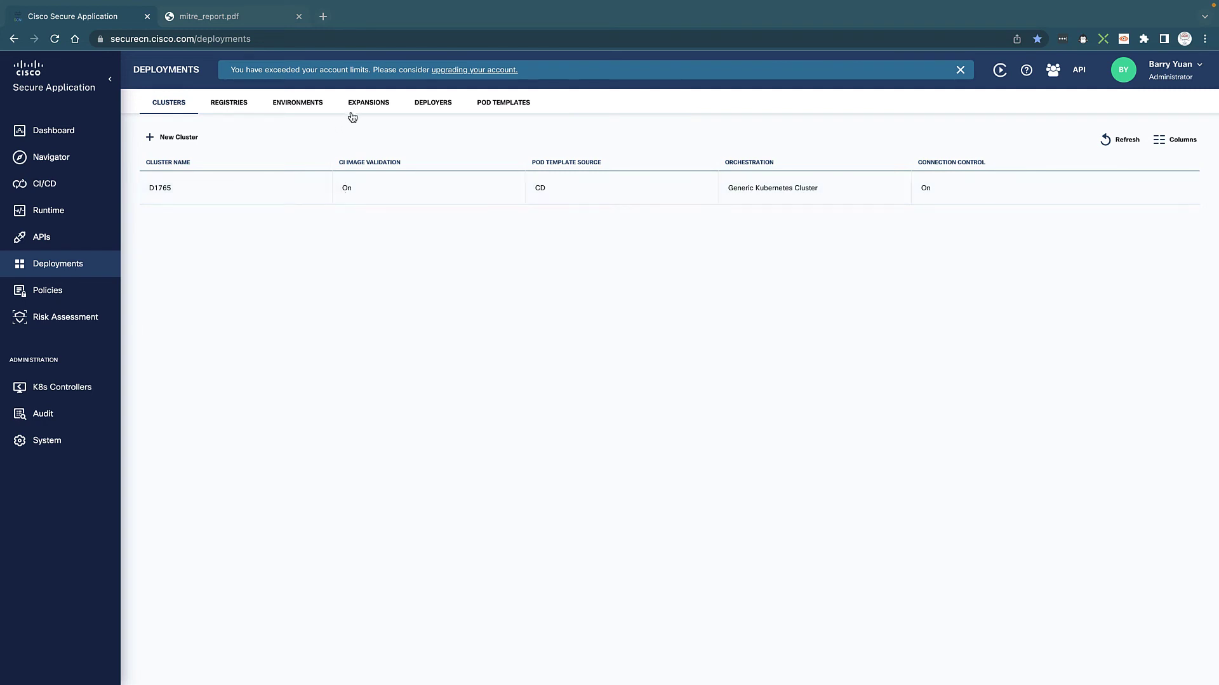
left_click(227, 104)
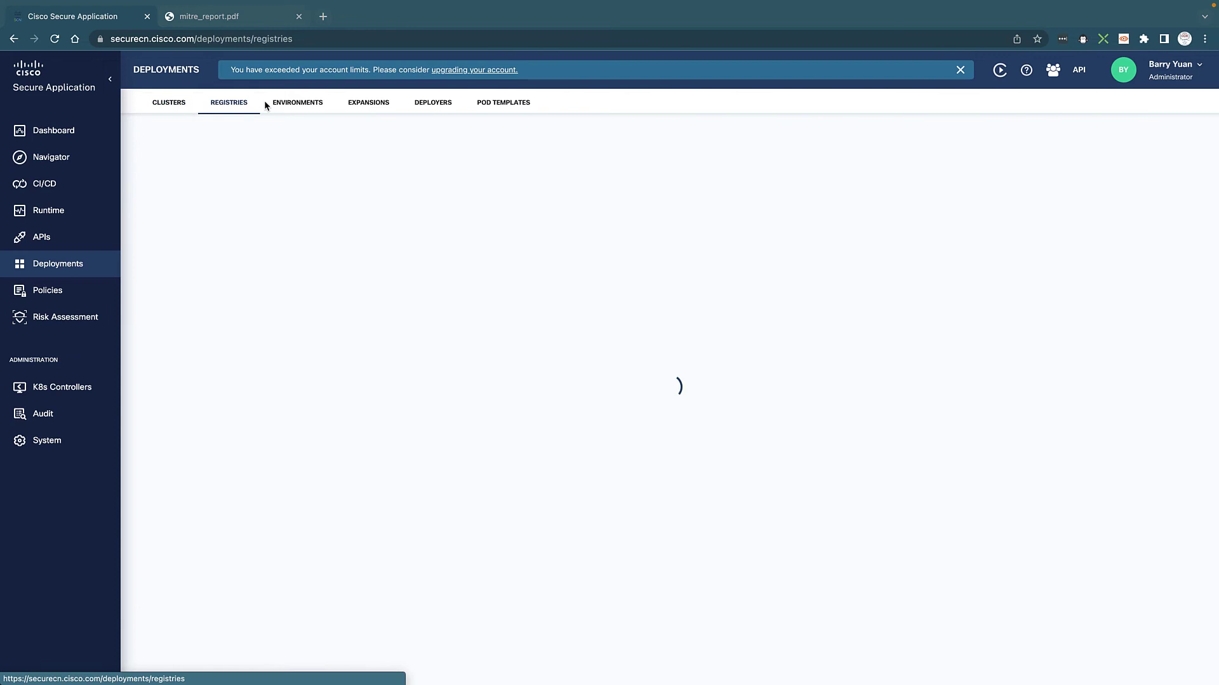
left_click(58, 299)
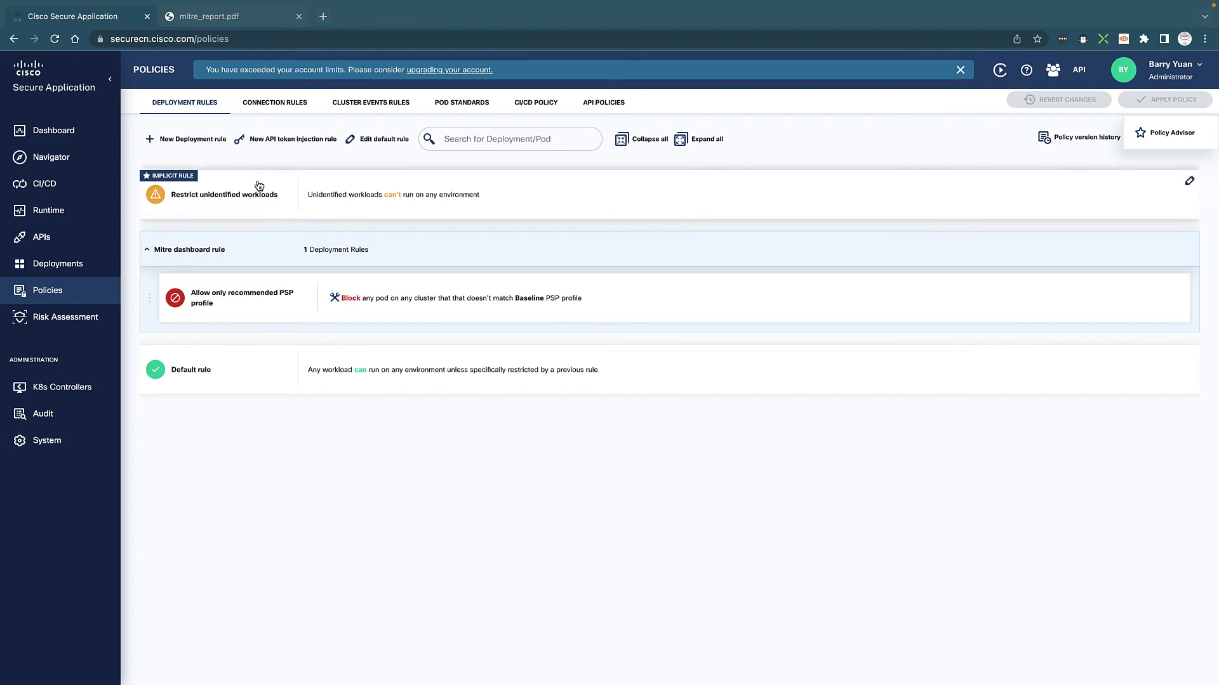
Step: Browse the Connection Rules for mushop pods, the implicit deny and the default allow-all
left_click(262, 105)
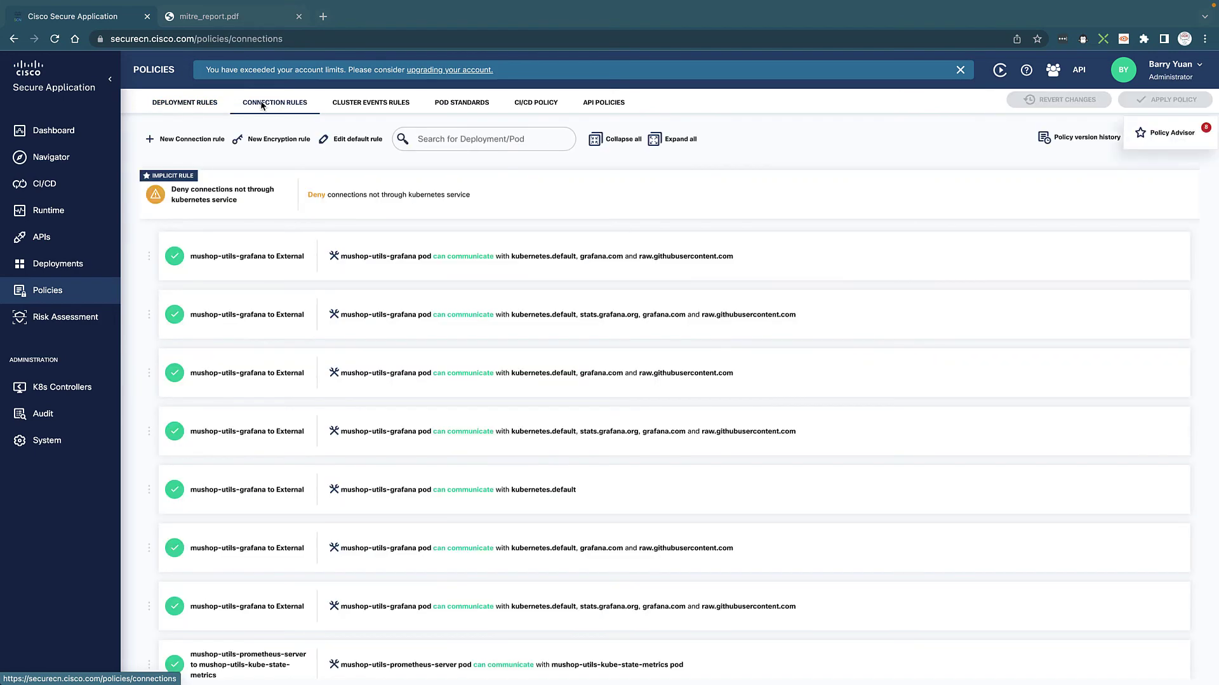
scroll(379, 325, "down", 2)
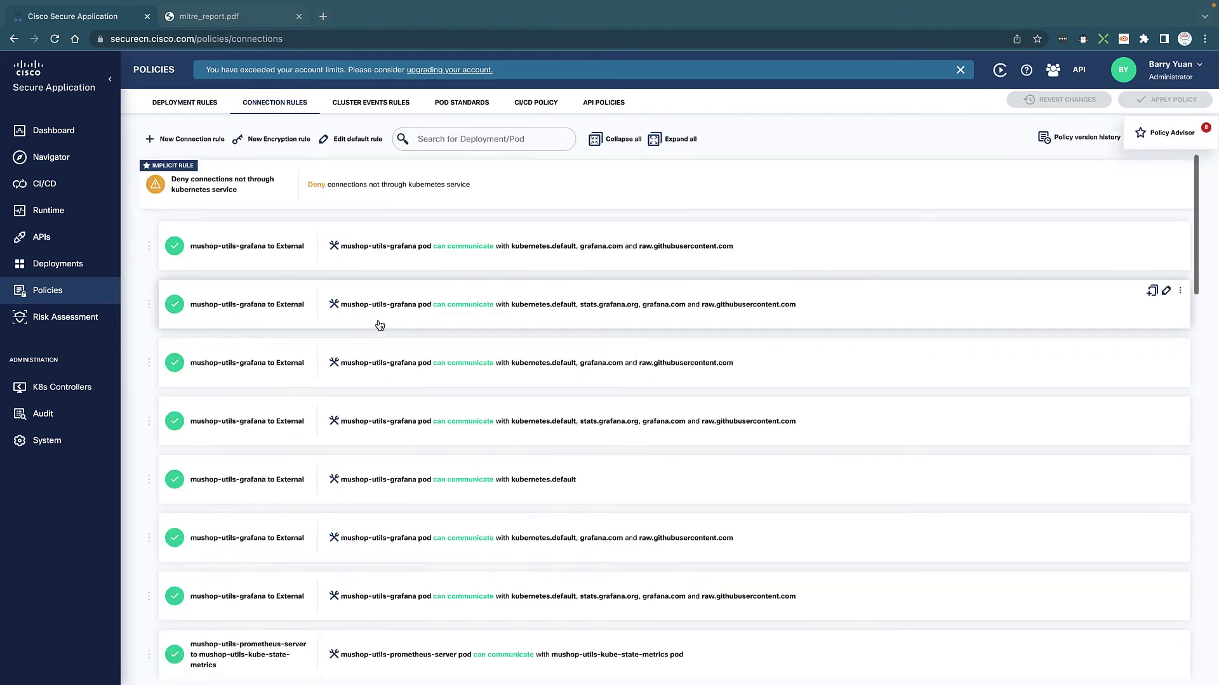
scroll(379, 325, "down", 10)
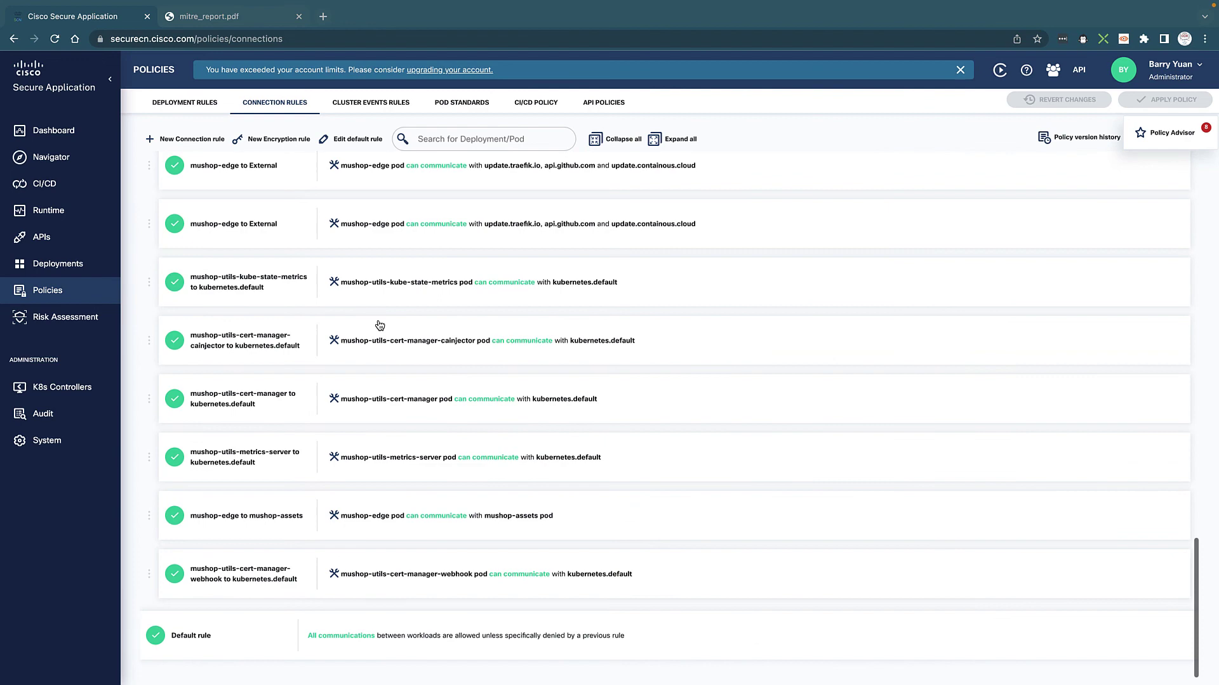
scroll(379, 325, "up", 3)
scroll(381, 326, "down", 3)
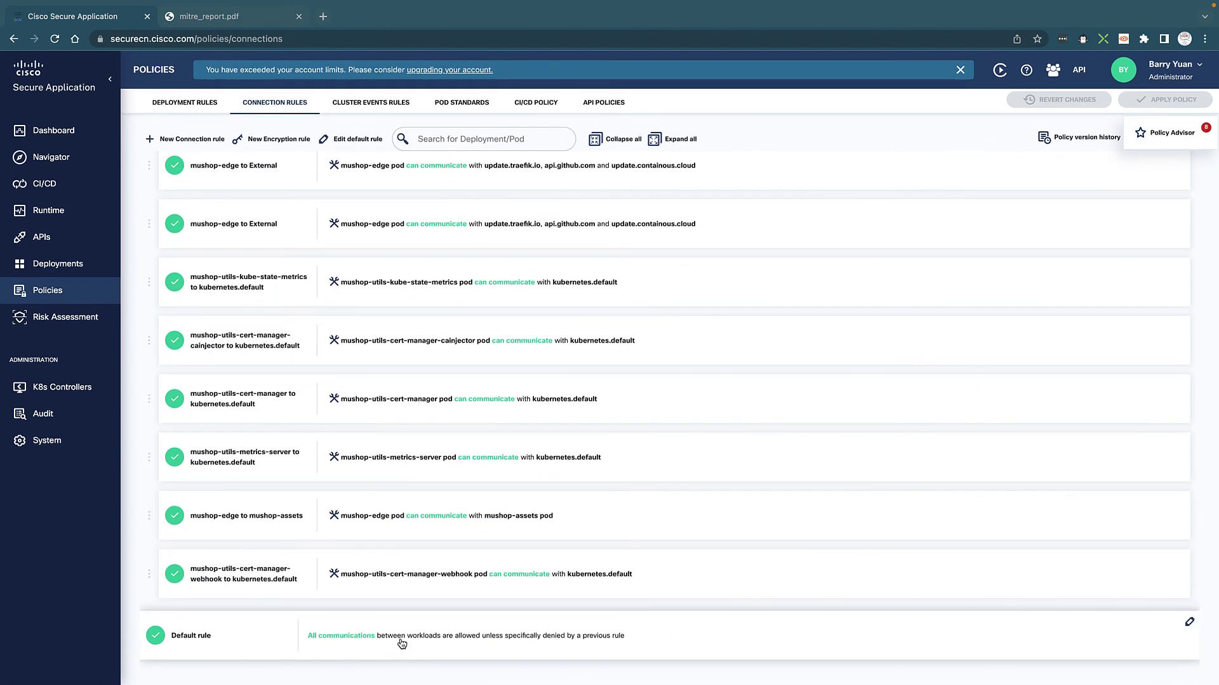
scroll(475, 642, "up", 5)
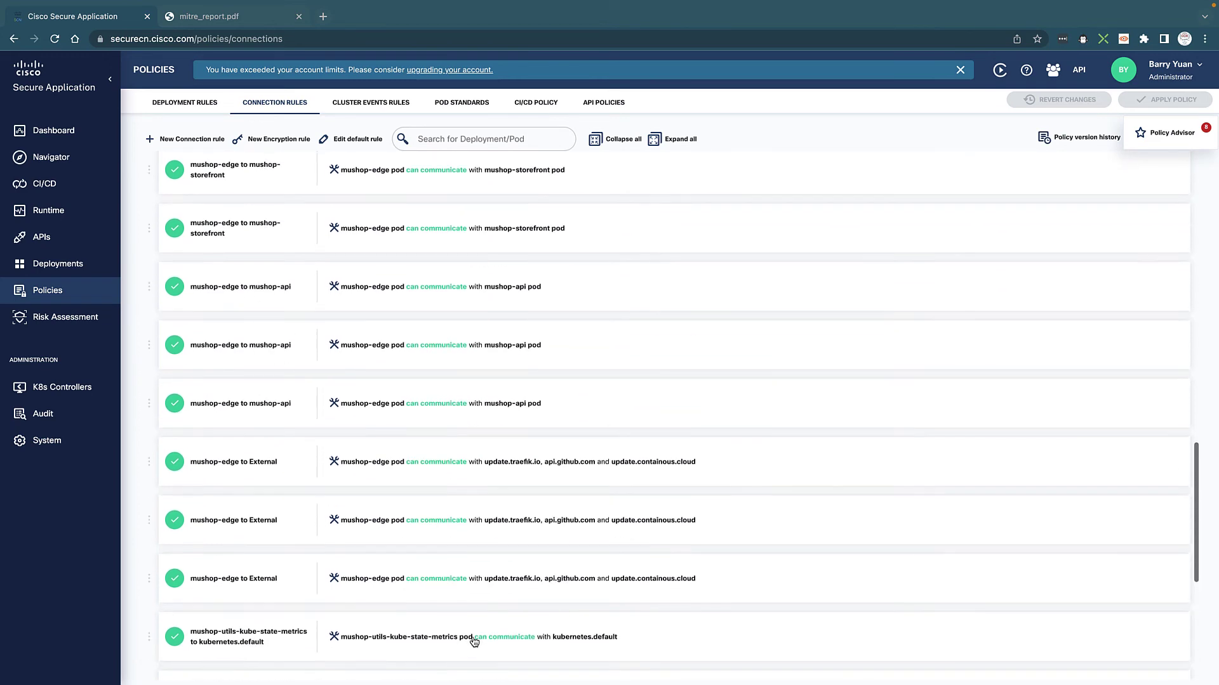
scroll(474, 641, "up", 5)
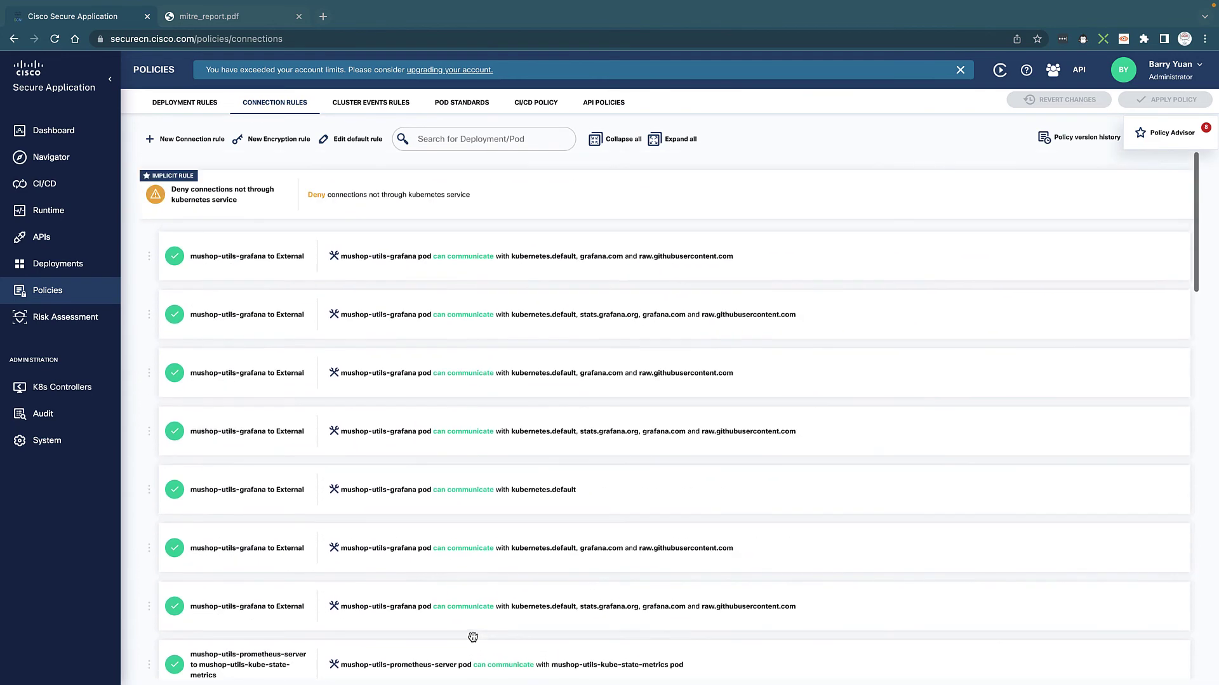
Step: Select all 8 suggested Allow rules in the Policy Advisor recommendations
left_click(1181, 137)
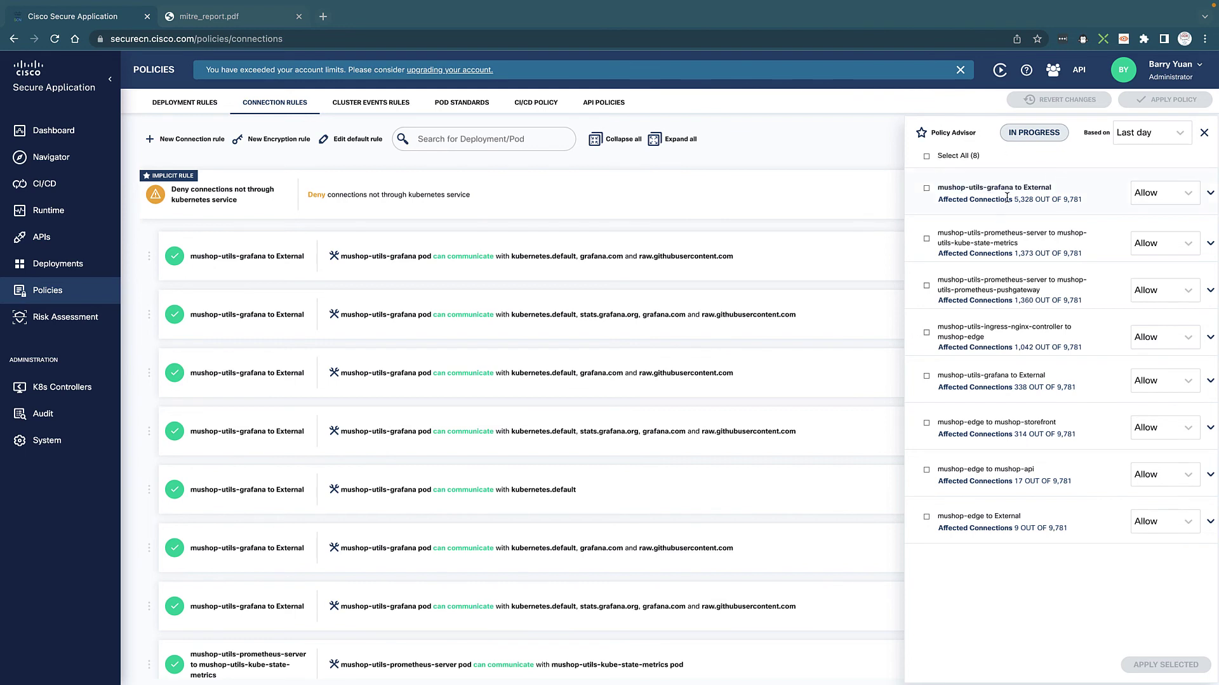
left_click(929, 159)
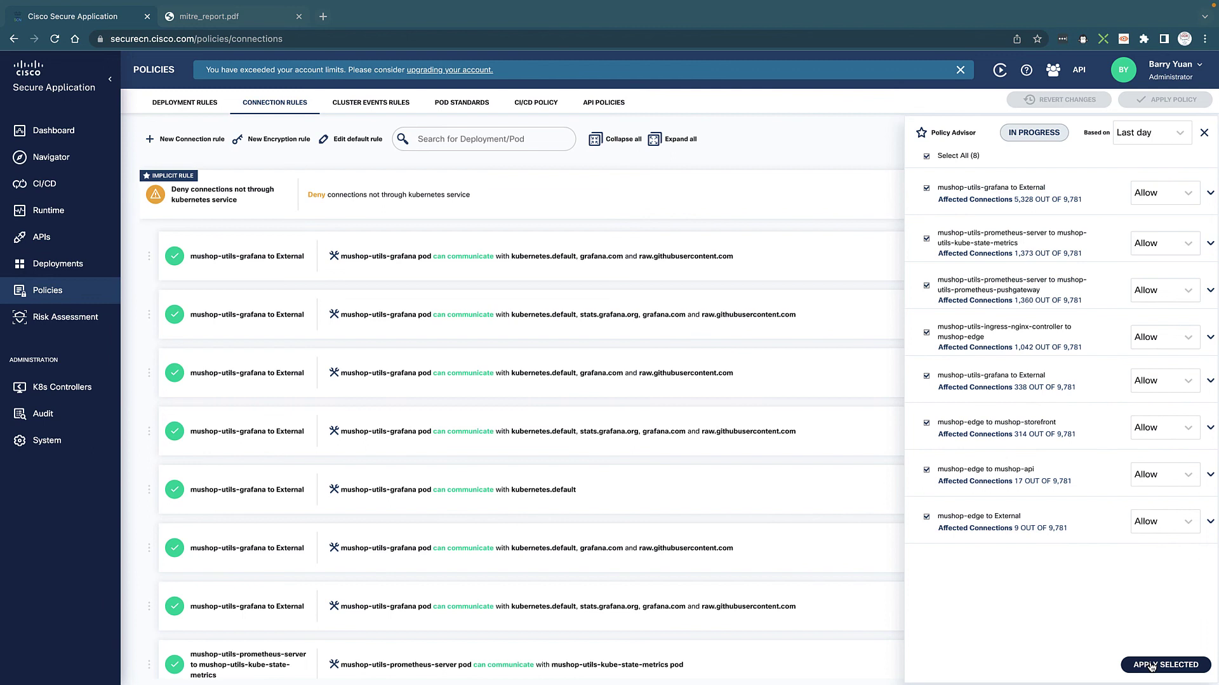
Step: Browse Cluster Events Rules and Pod Standards, then open cluster D1765's Risk Assessment scans
left_click(1204, 136)
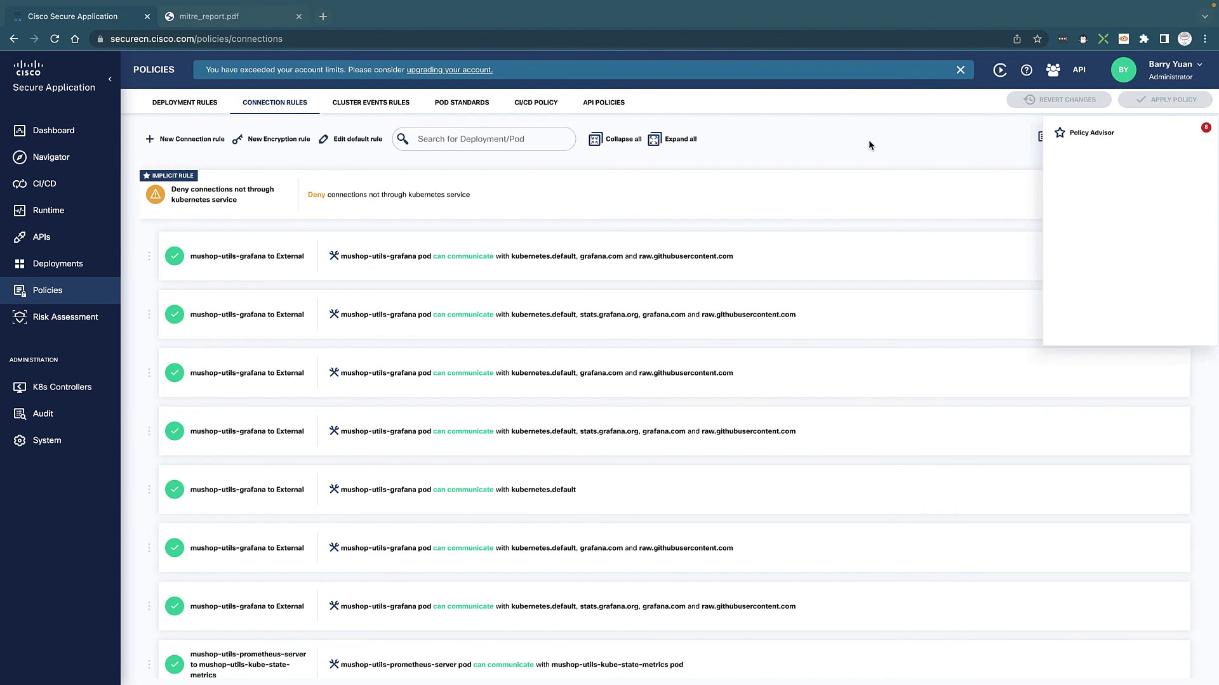
left_click(363, 101)
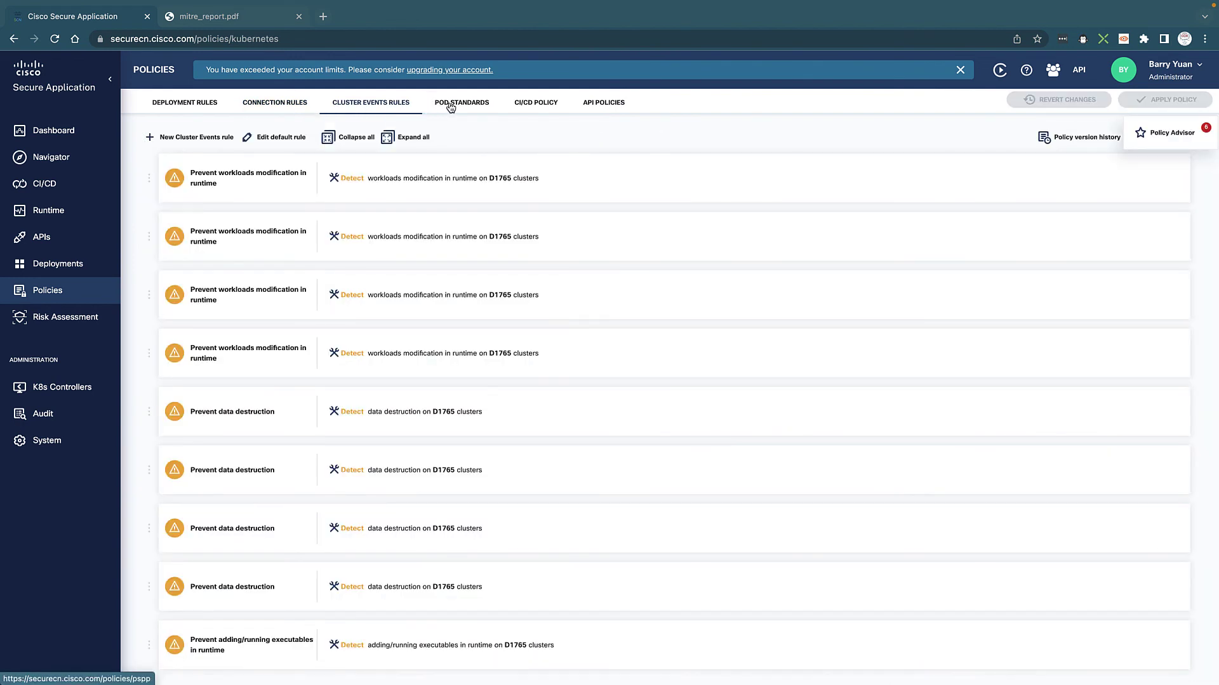
left_click(451, 105)
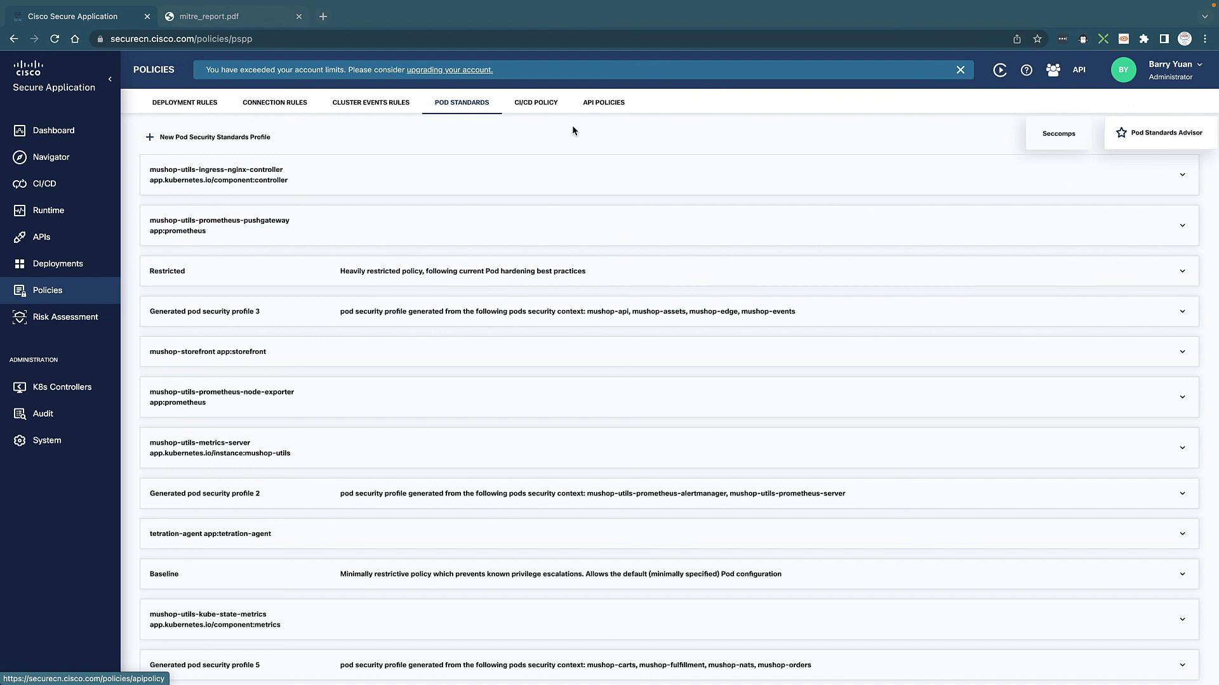
left_click(66, 317)
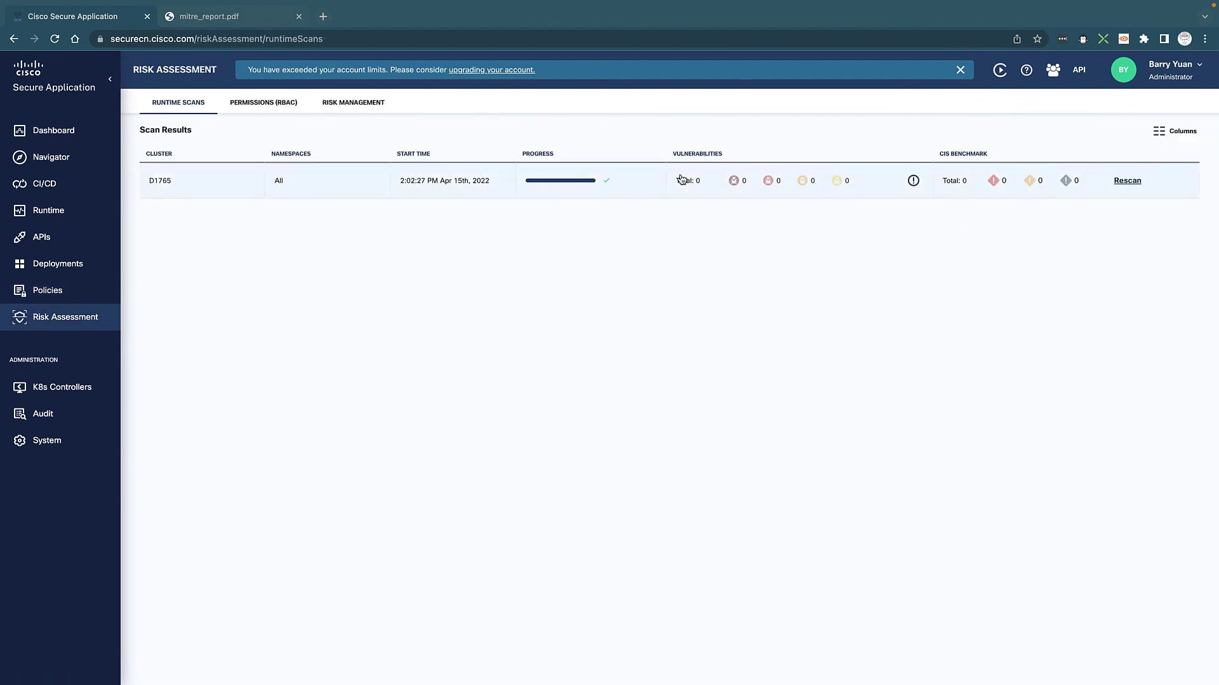
Step: Review RBAC owner permissions for cluster D1765 and Risk Management rules, then return to Dashboard
left_click(247, 106)
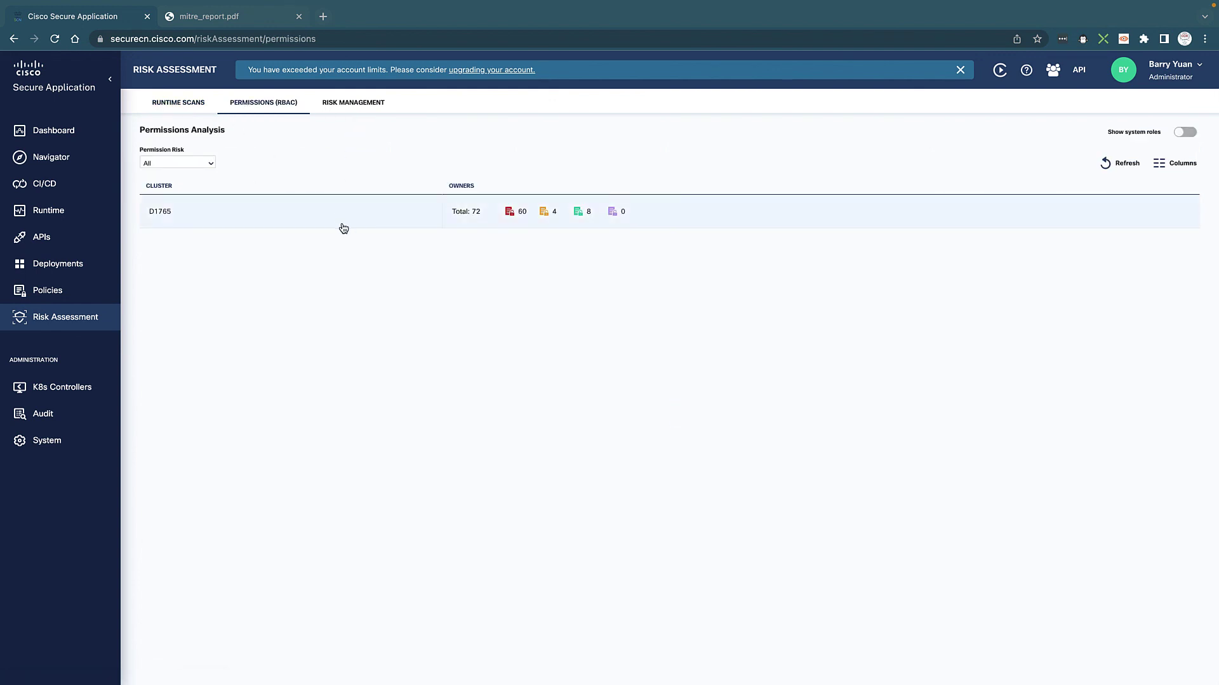
mouse_move(526, 216)
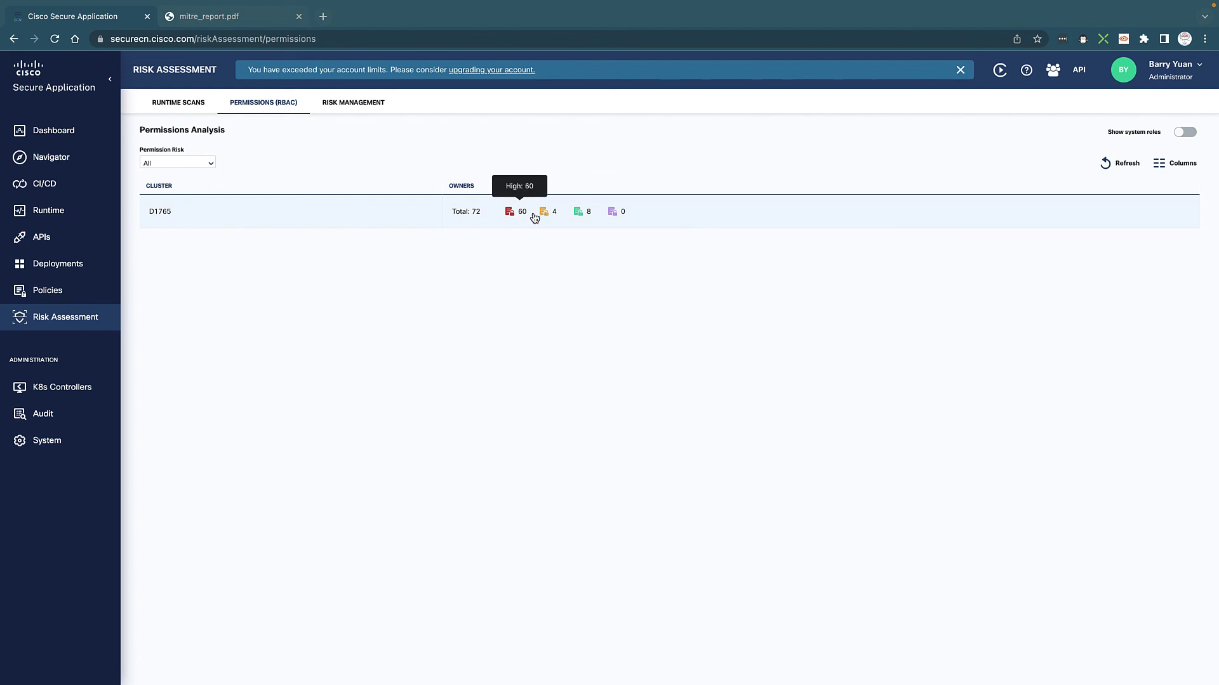
left_click(534, 218)
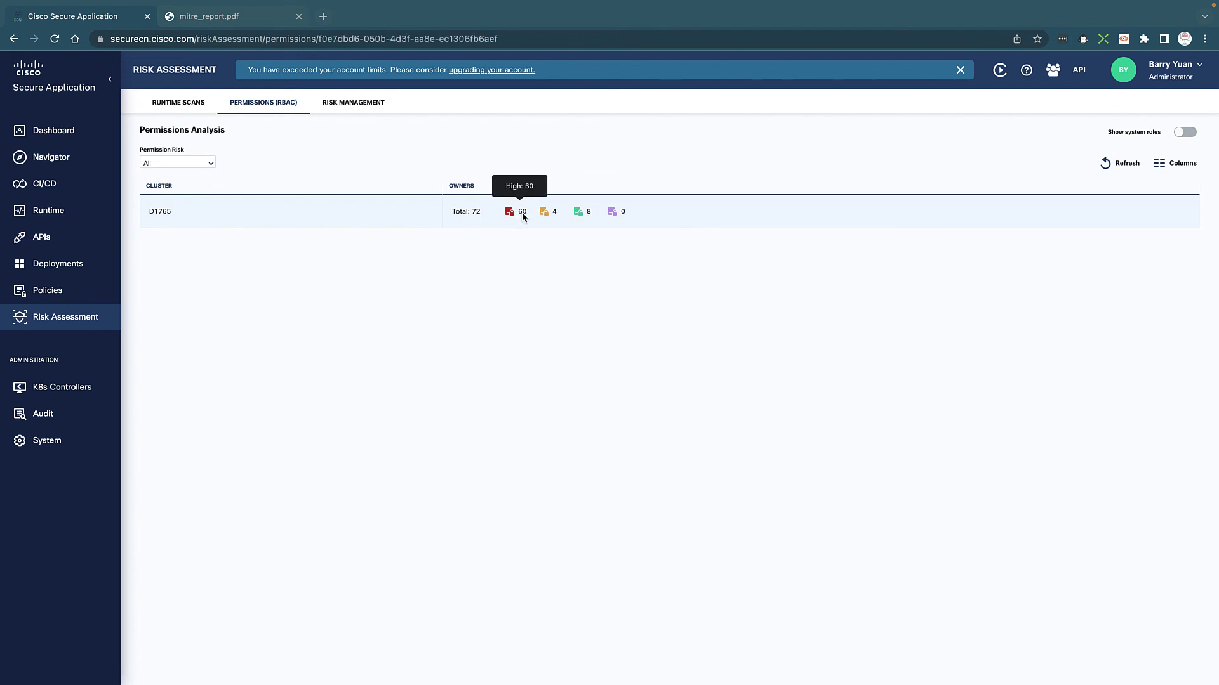
left_click(358, 104)
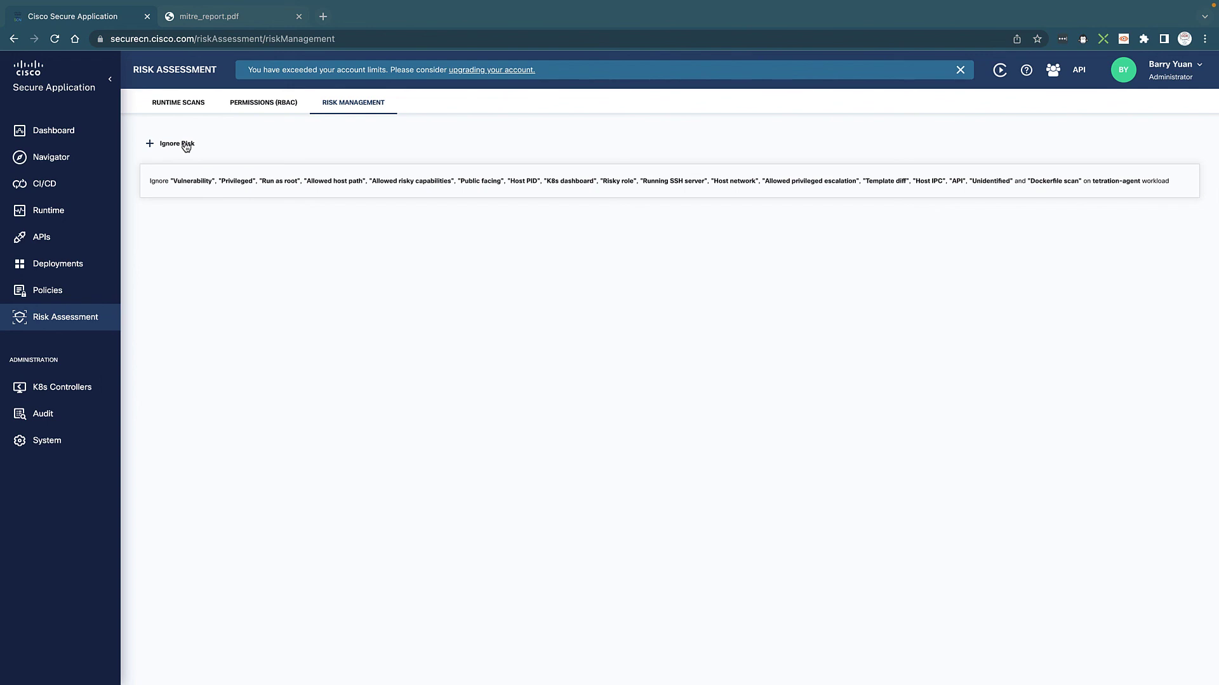
left_click(72, 138)
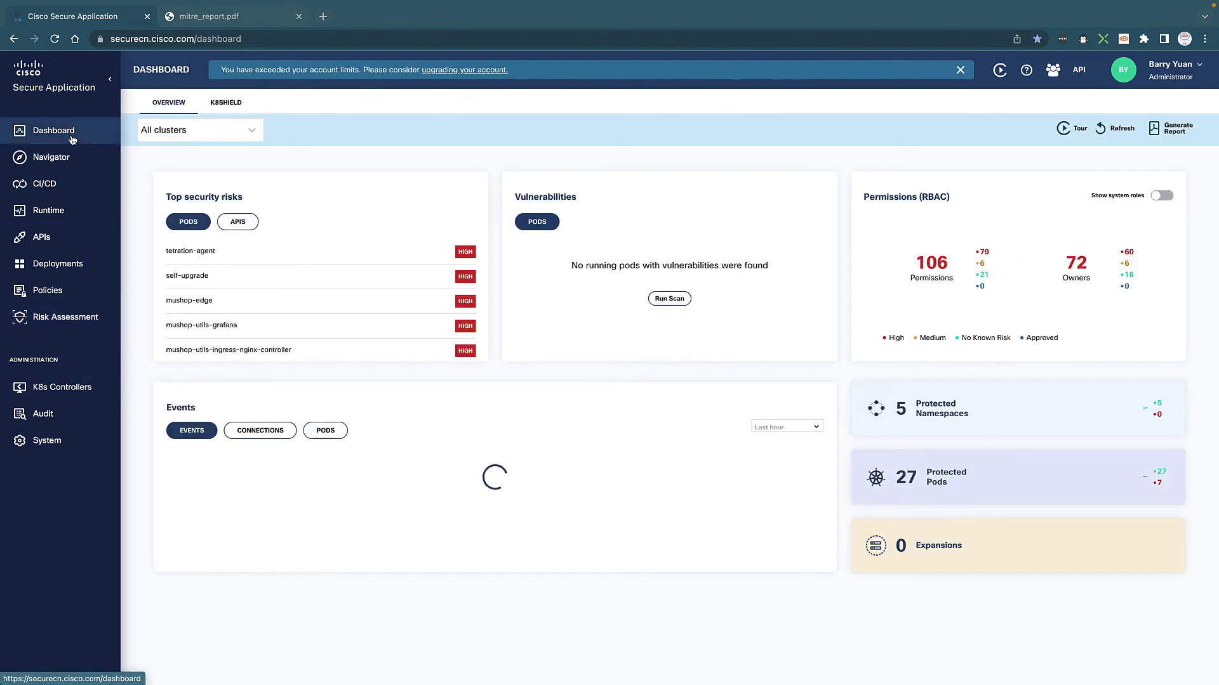